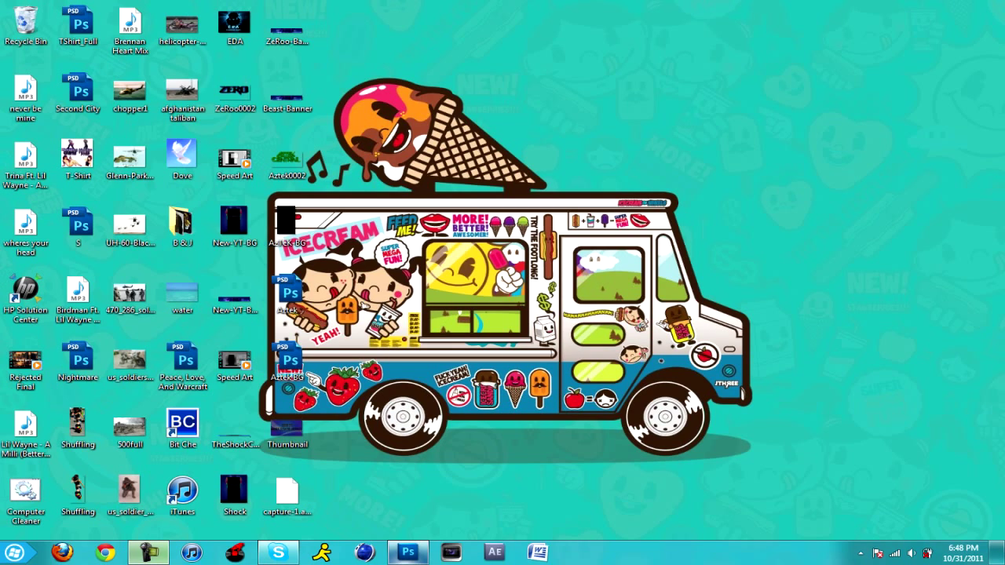
Switch to Photoshop and view the Aztek BG.psd and Untitled-1 documents, then return to the desktop.
click(411, 553)
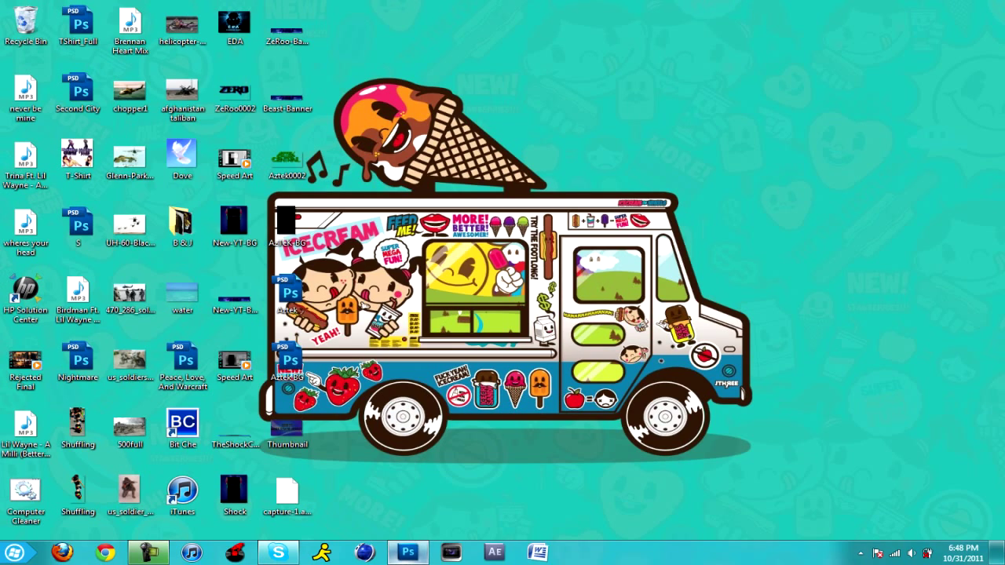
click(126, 49)
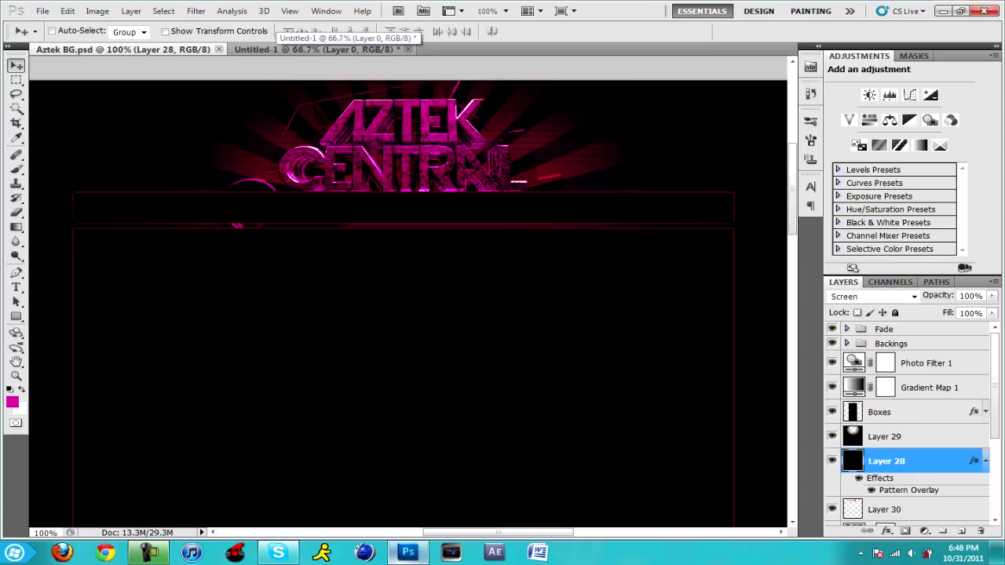
click(314, 49)
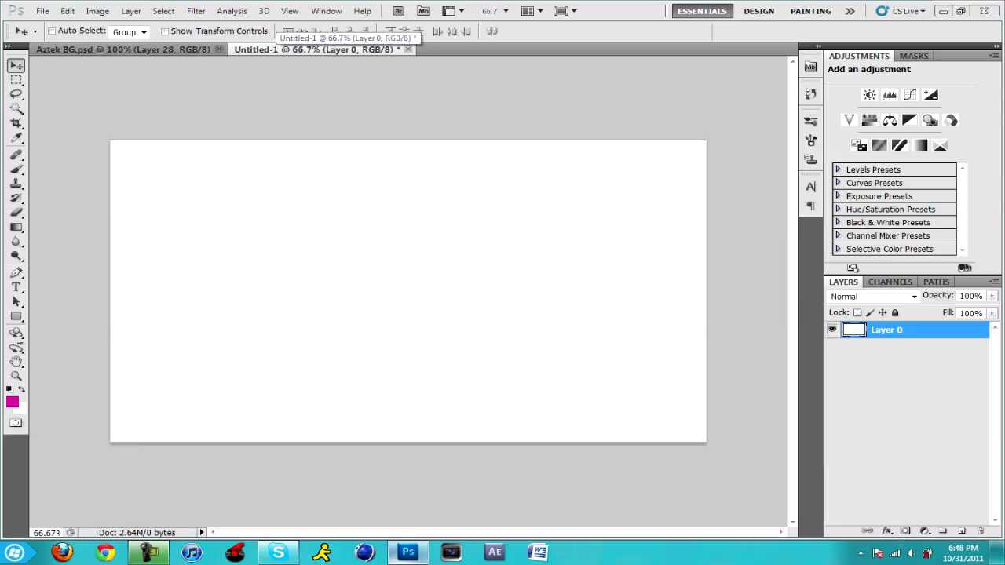
click(160, 49)
click(411, 553)
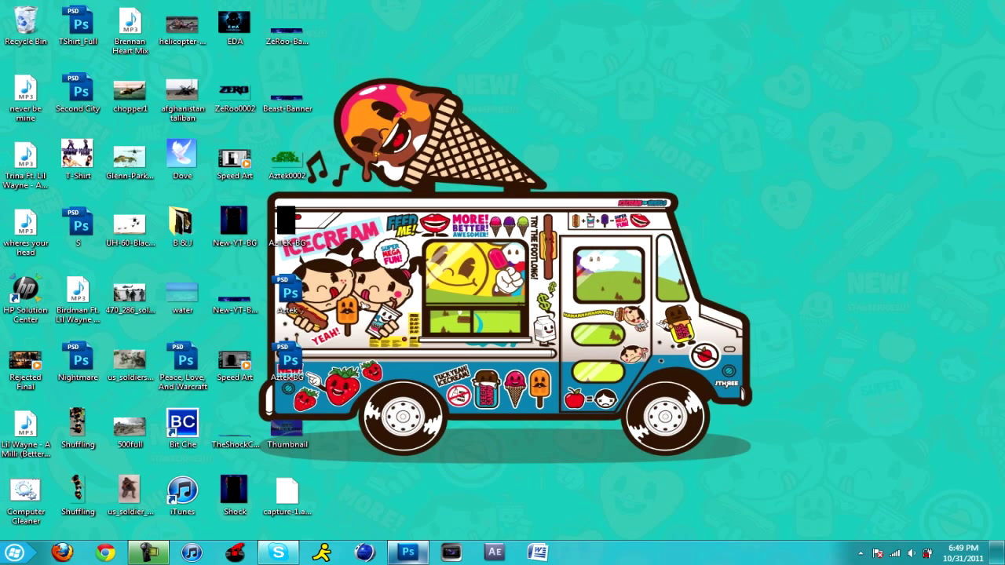
Browse the computer's C: drive to the Adobe folder inside Program Files (x86).
key(super)
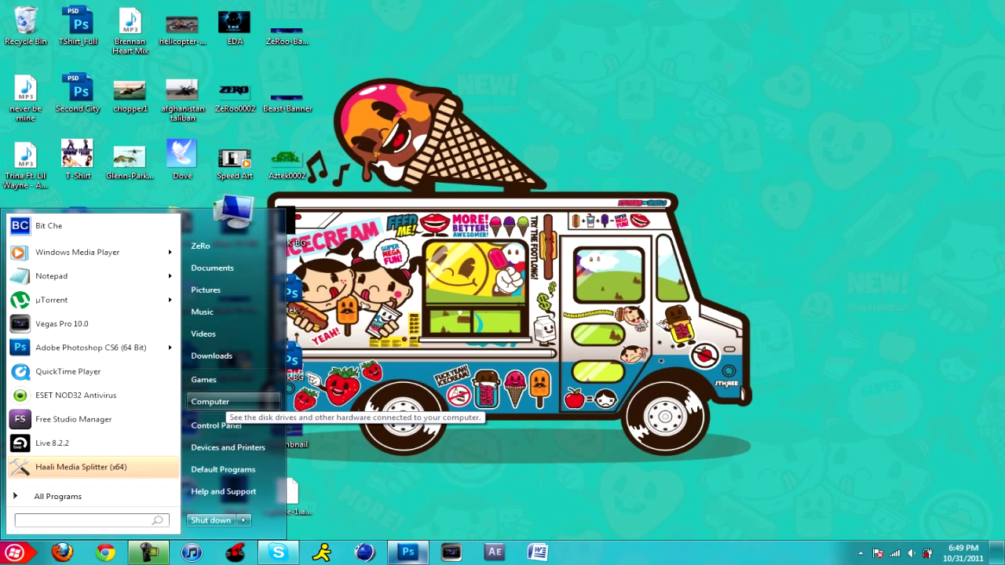
click(223, 402)
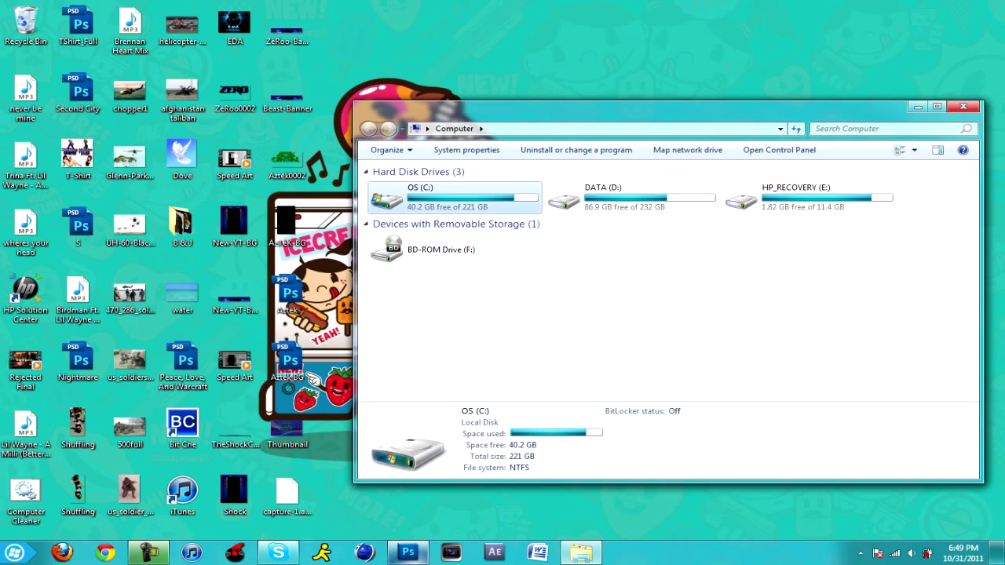
double_click(455, 198)
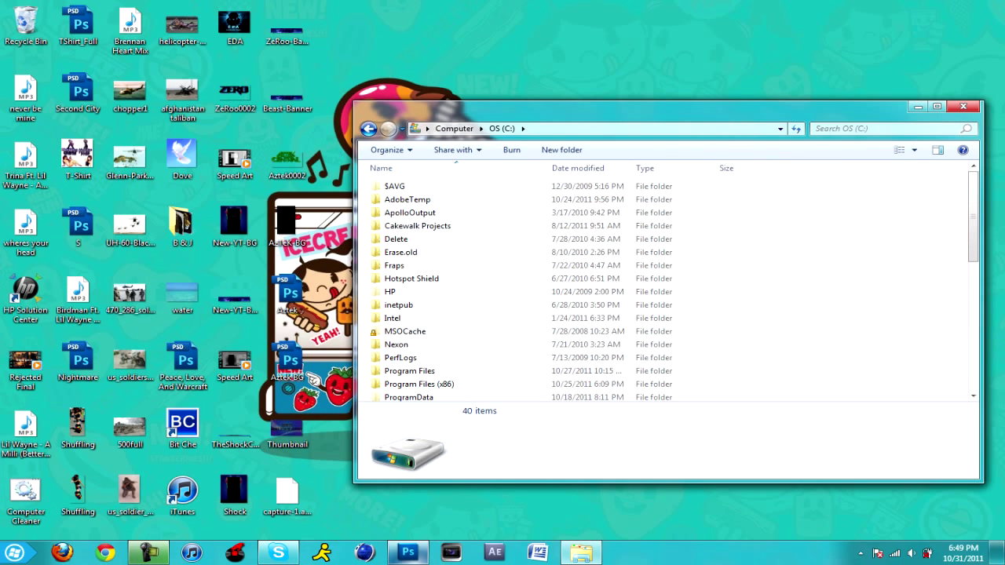
drag(581, 107, 464, 107)
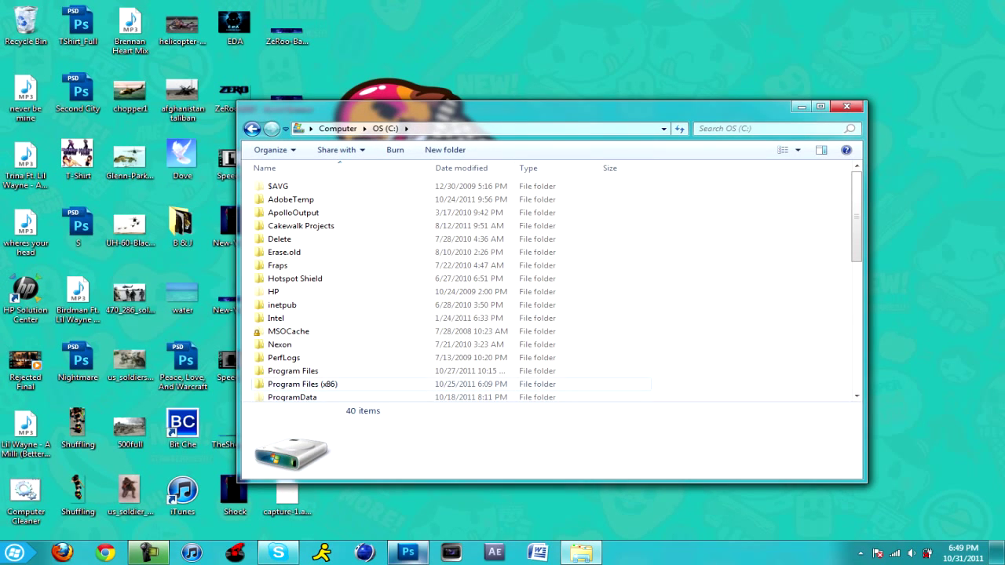
double_click(303, 384)
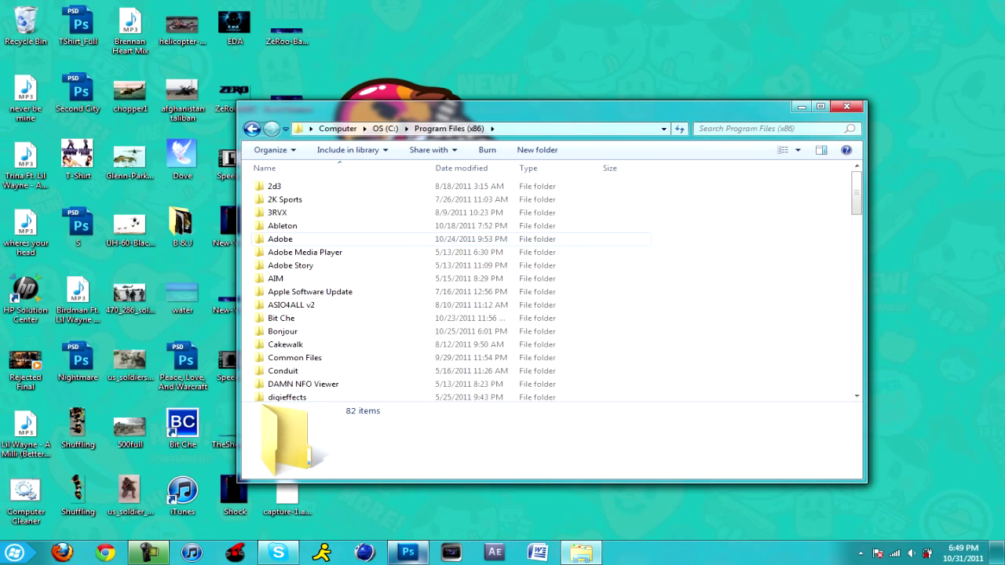
double_click(306, 239)
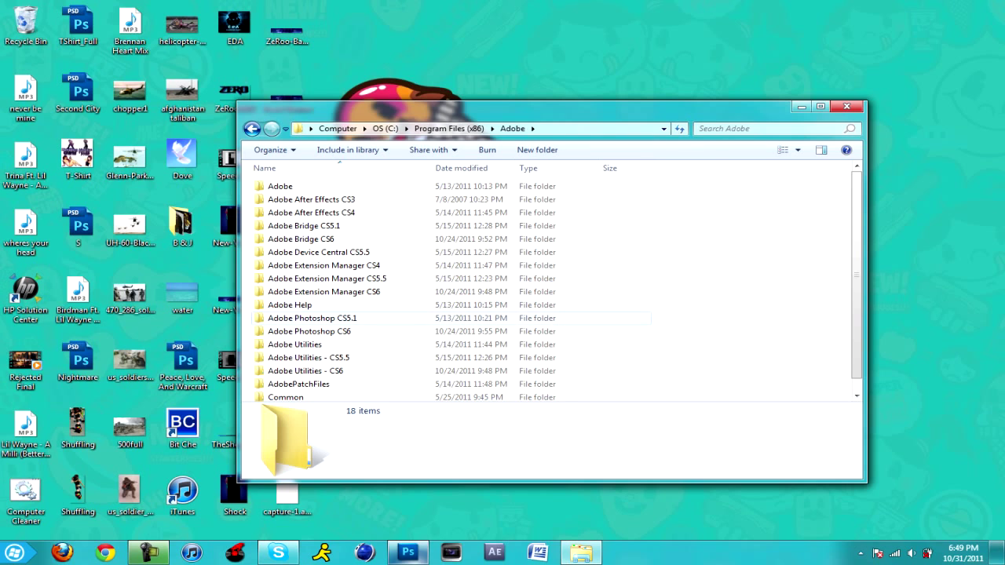
Look up the Chemical-fx-Patterns file in Adobe Photoshop CS5.1's Presets\Patterns folder and close the window.
double_click(313, 318)
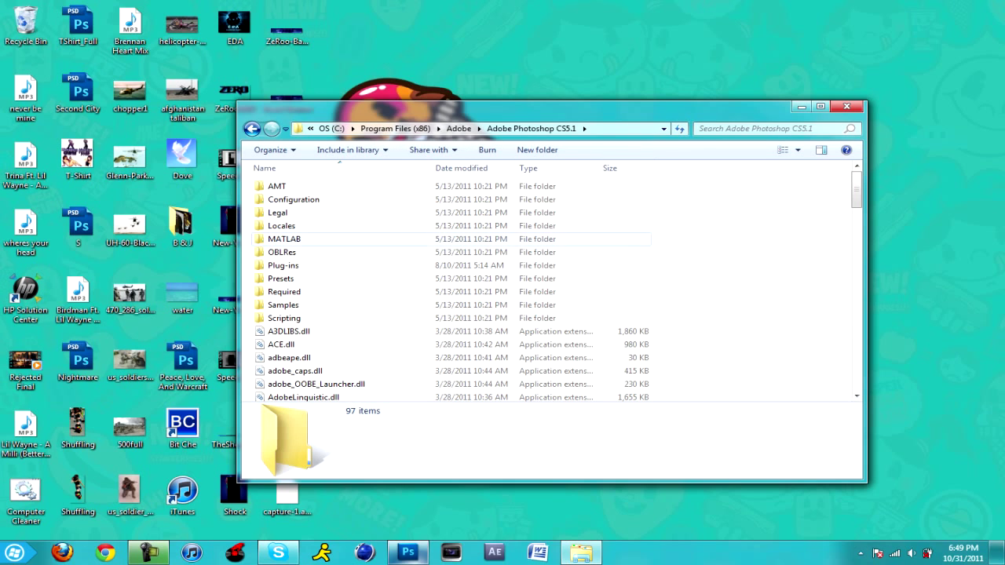
double_click(281, 278)
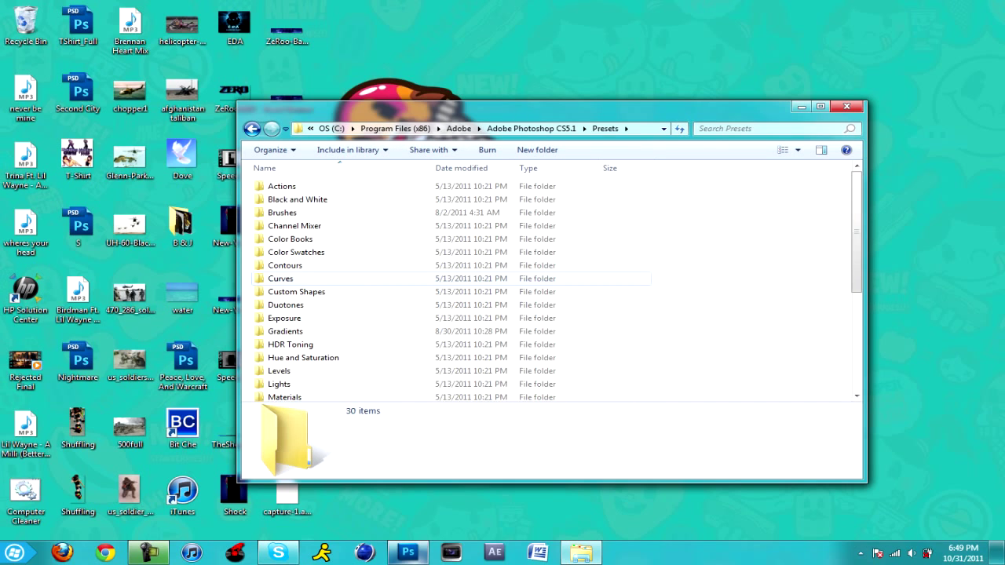
scroll(283, 290, down, 4)
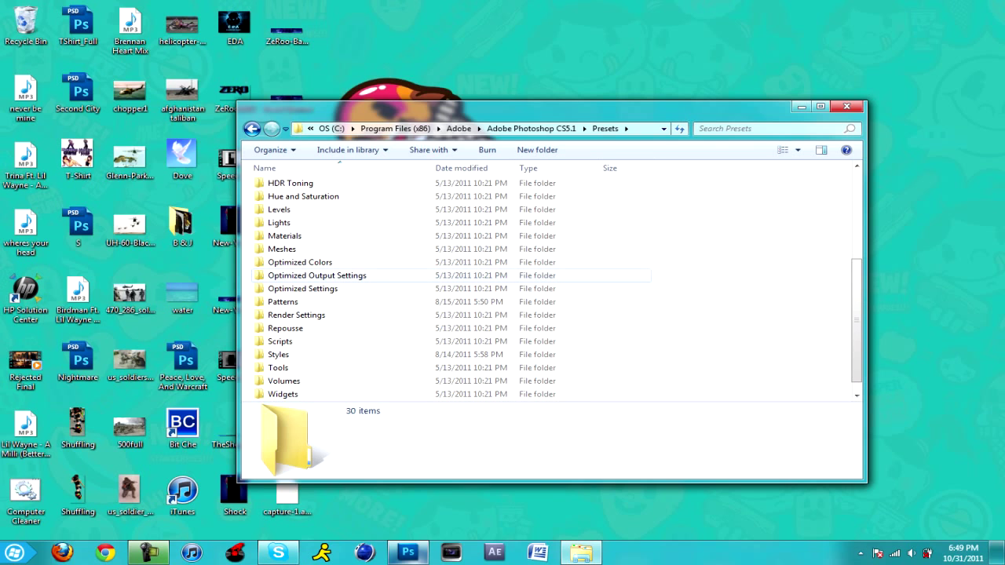
double_click(283, 302)
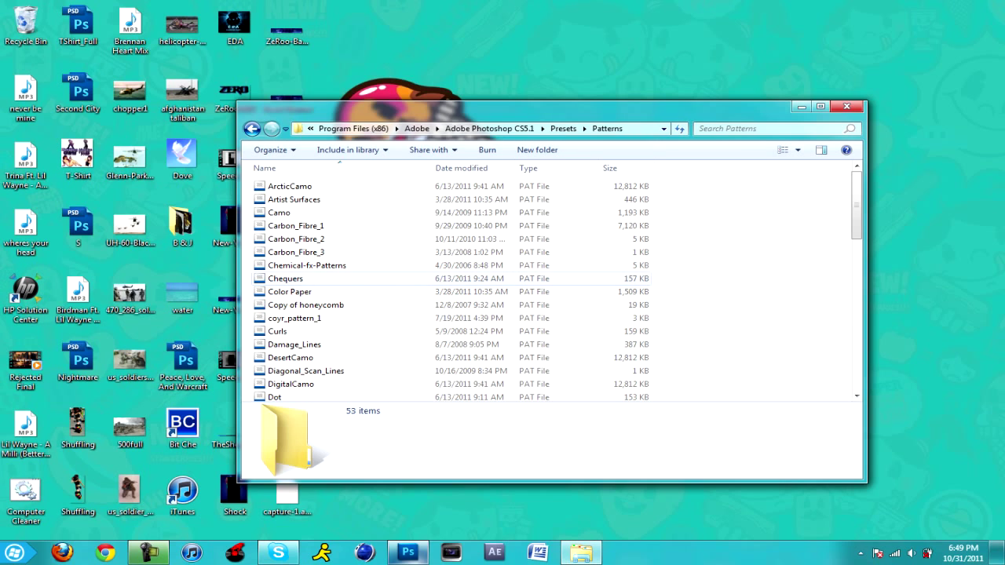
click(317, 267)
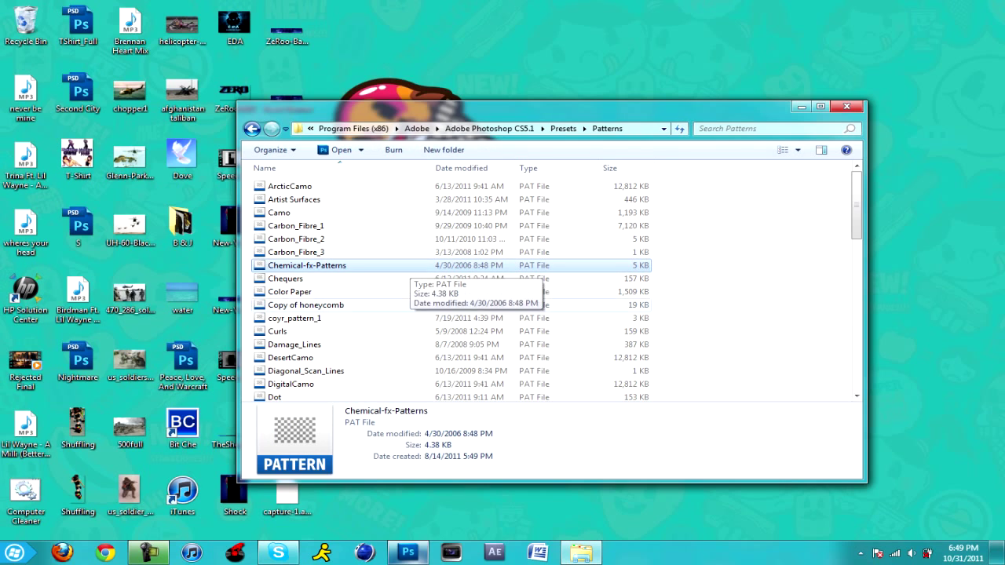
click(847, 107)
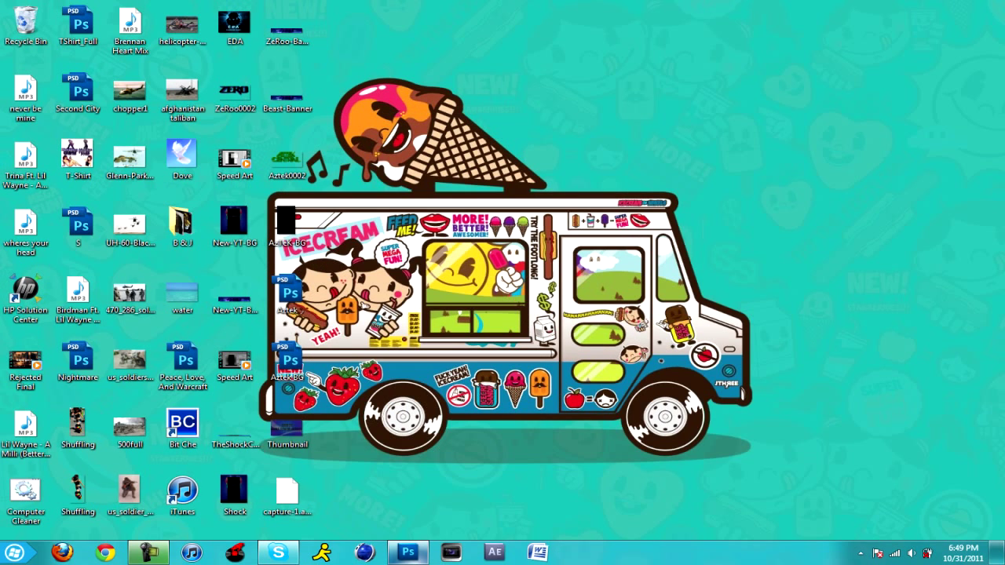
Switch to Photoshop's Untitled-1 document and add a Gradient Overlay to Layer 0 using the magenta-to-white gradient.
click(407, 552)
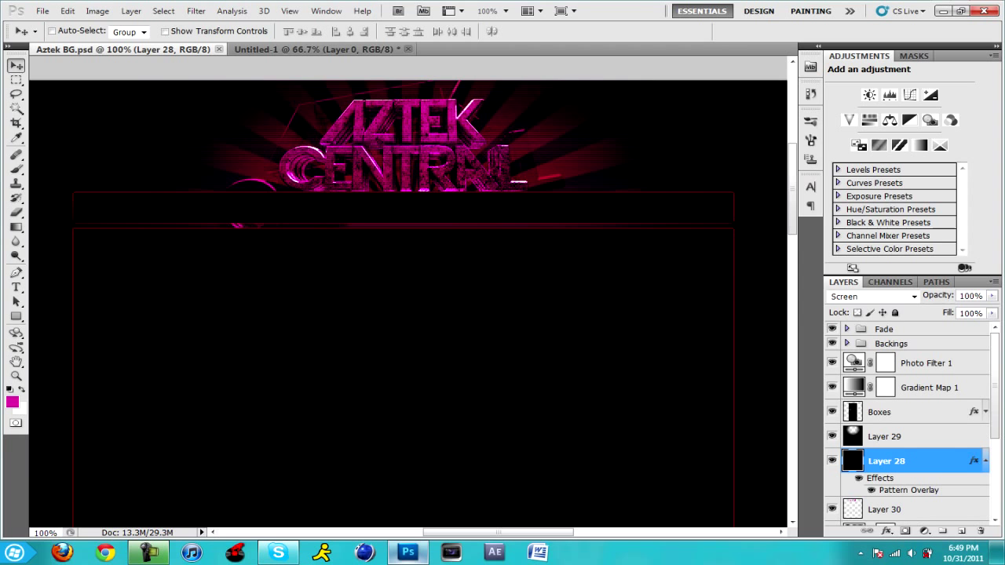
click(316, 49)
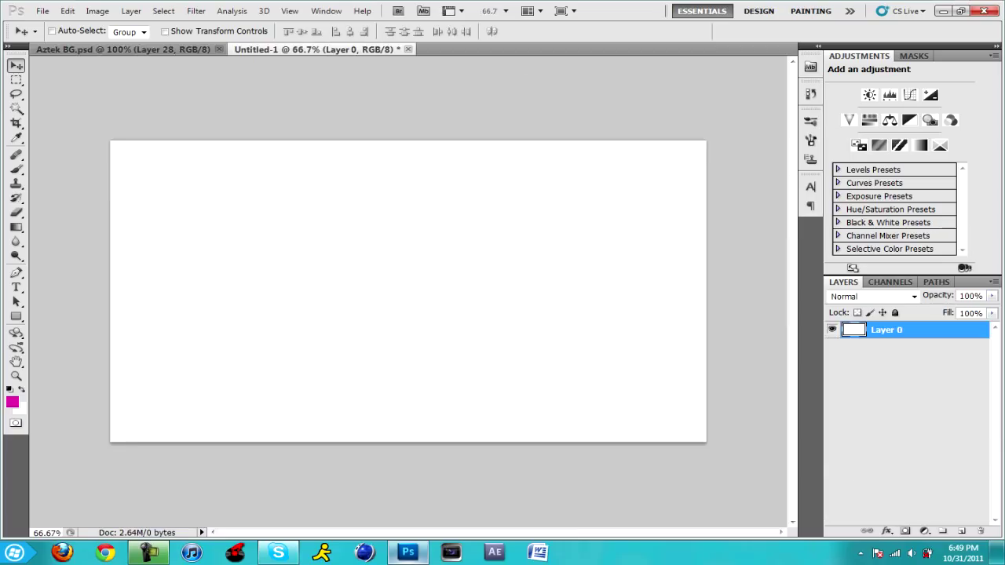
double_click(934, 331)
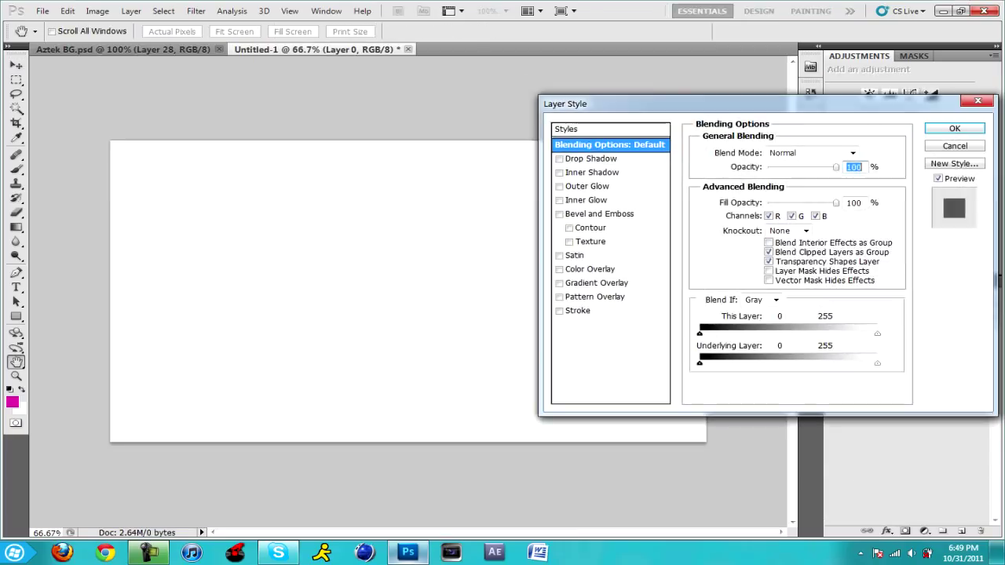
click(597, 282)
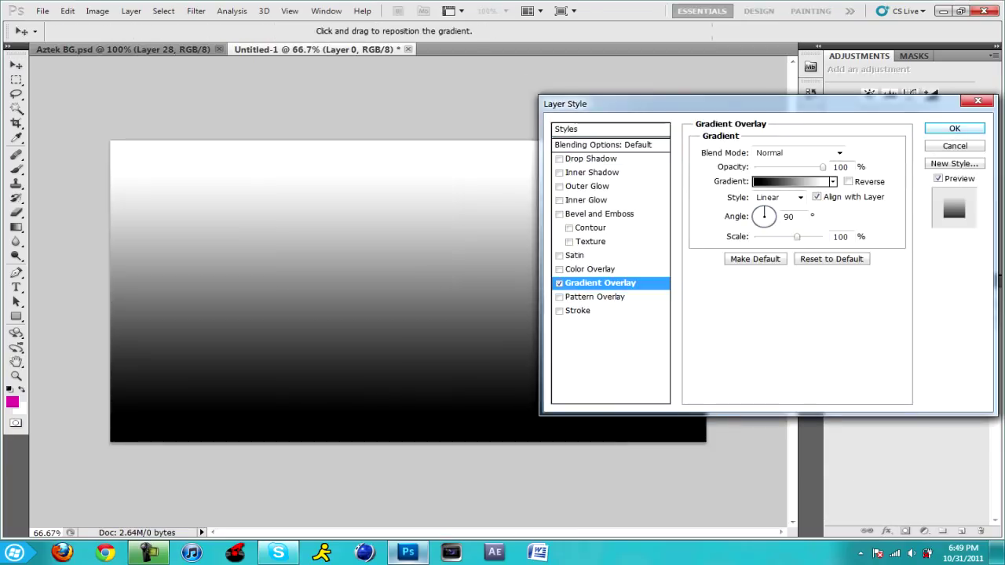
click(834, 182)
click(833, 181)
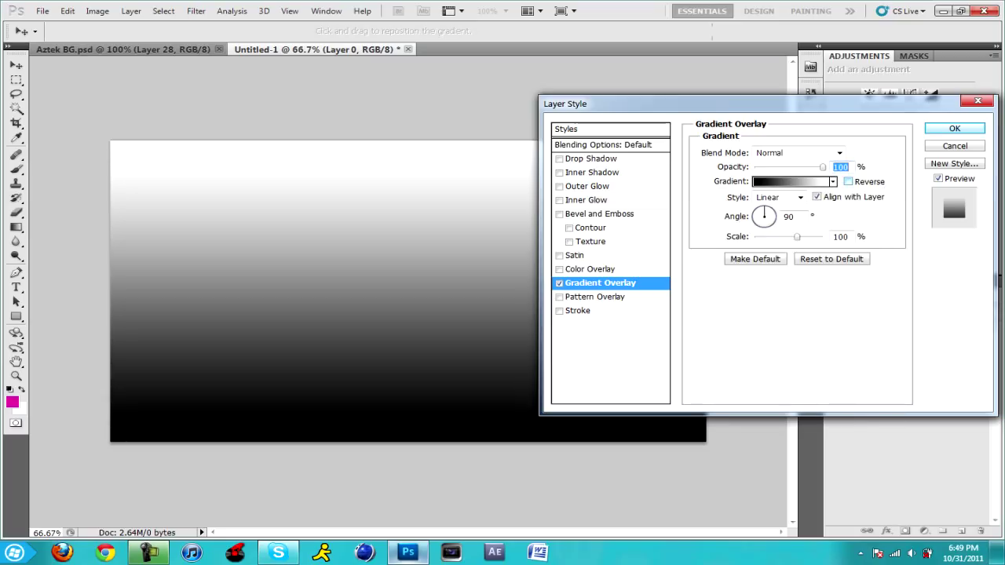
click(833, 181)
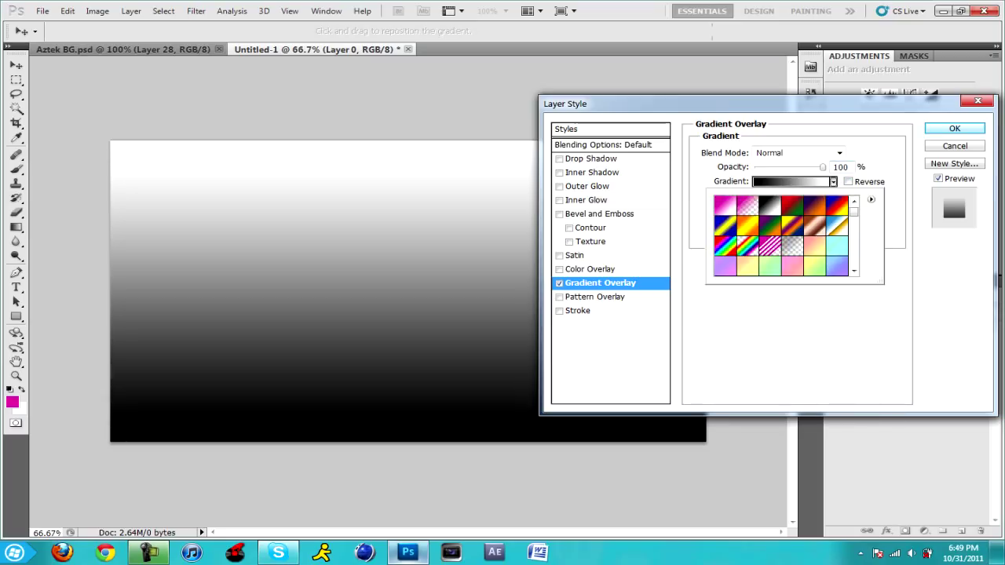
double_click(725, 205)
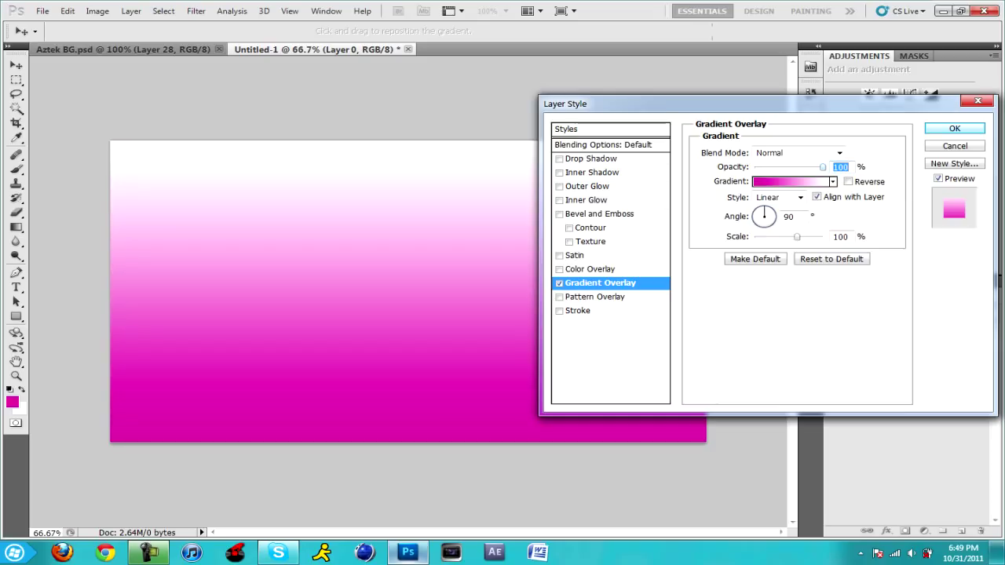
Make the gradient overlay radial and reversed with a scale of 150%, and apply the layer style.
click(778, 197)
click(773, 219)
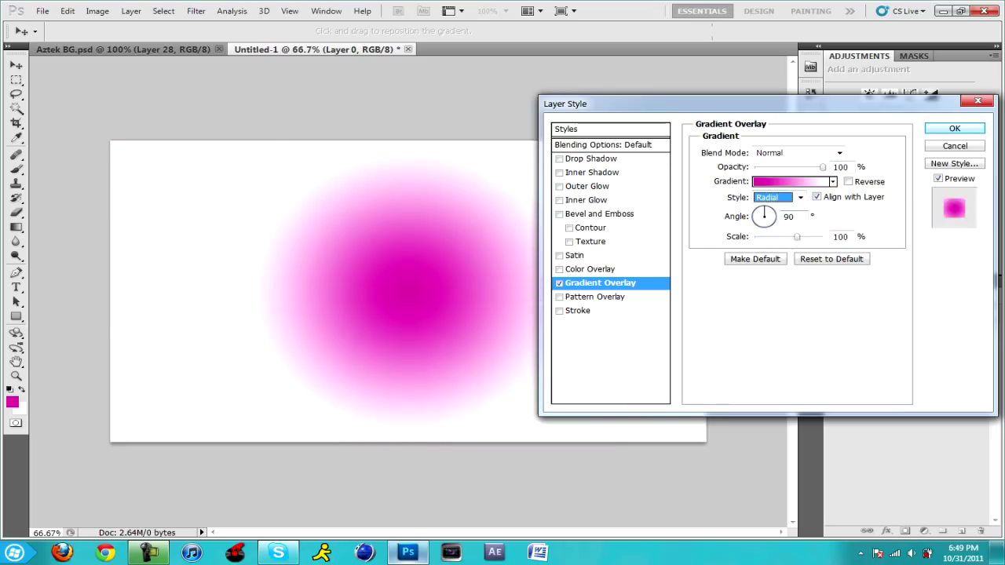
click(849, 181)
drag(797, 237, 824, 237)
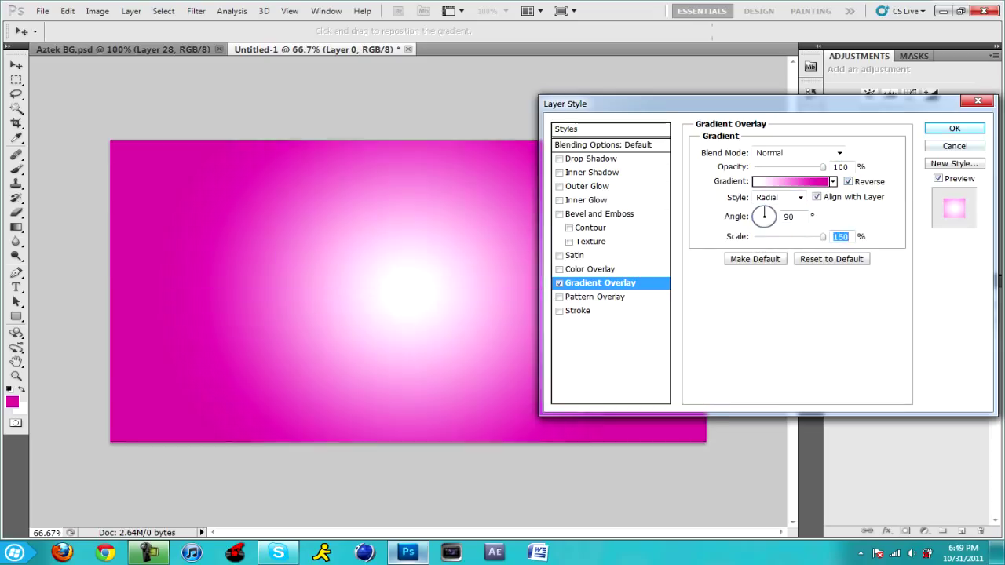
click(954, 128)
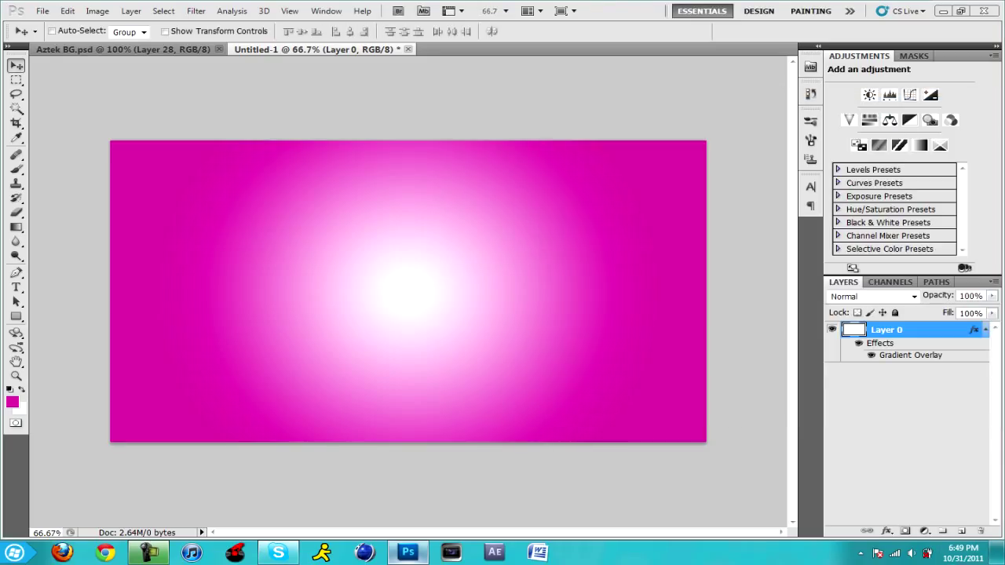
click(962, 531)
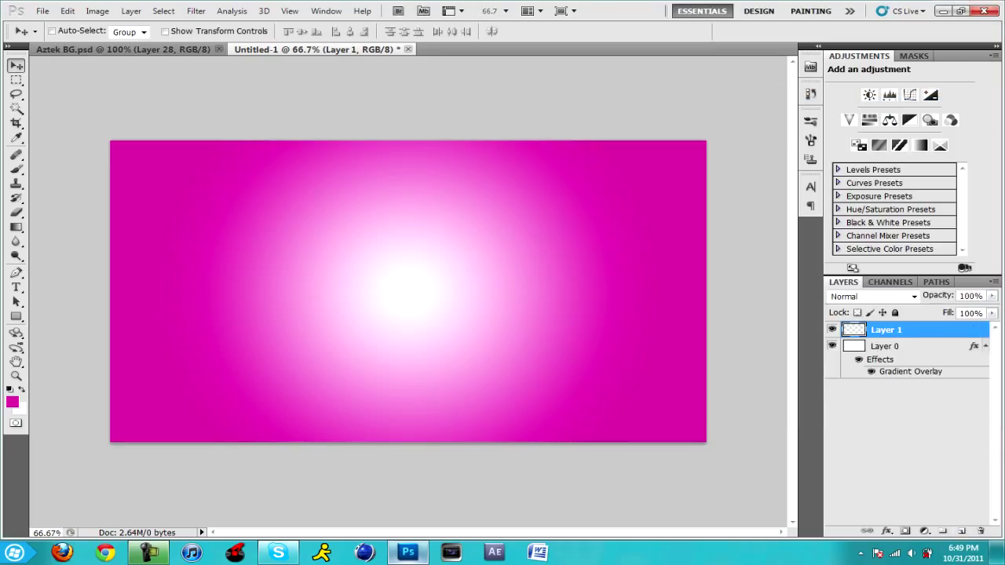
double_click(974, 328)
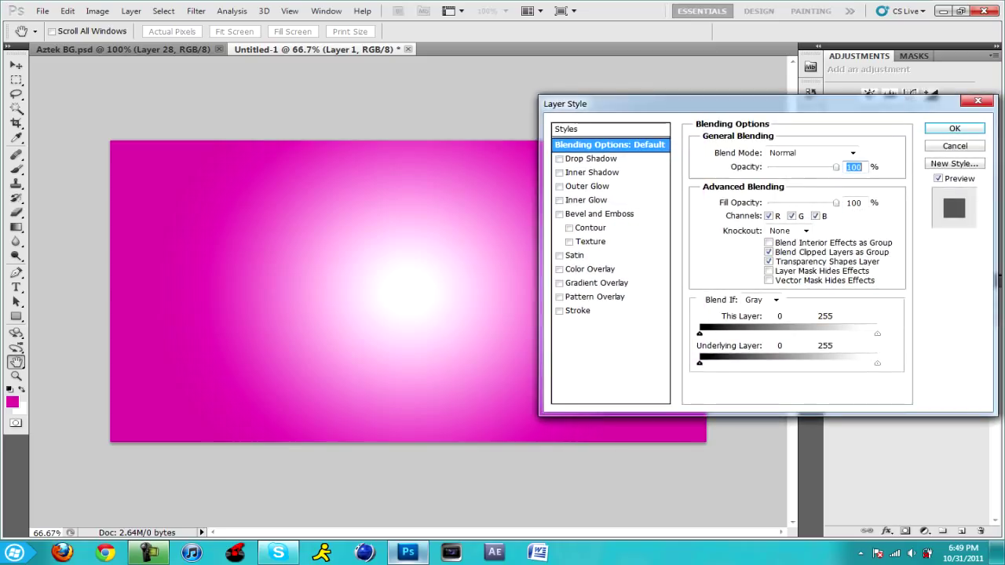
click(955, 146)
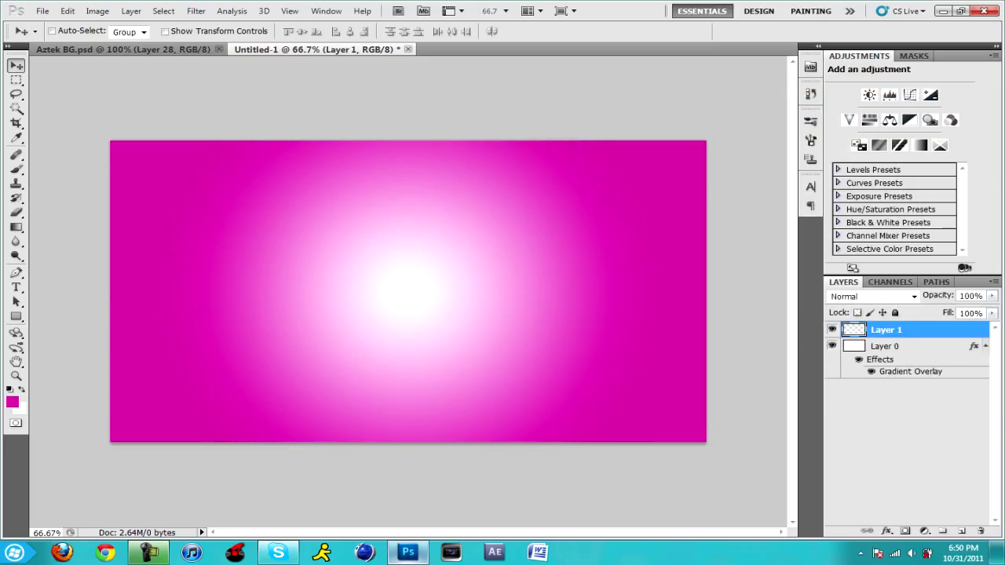
key(Delete)
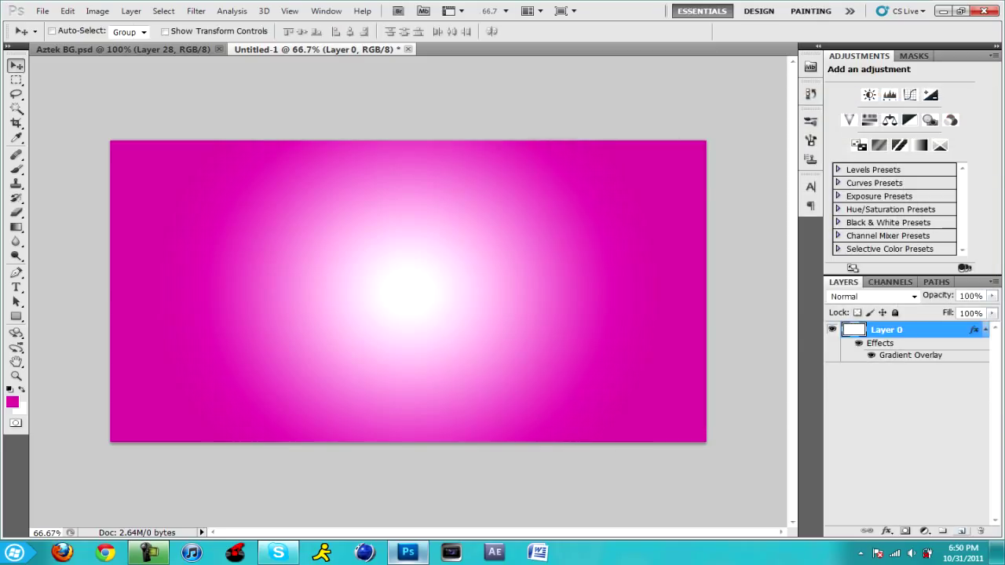
Add a new layer above Layer 0 and fill it with black at 100% opacity in Normal mode.
click(962, 532)
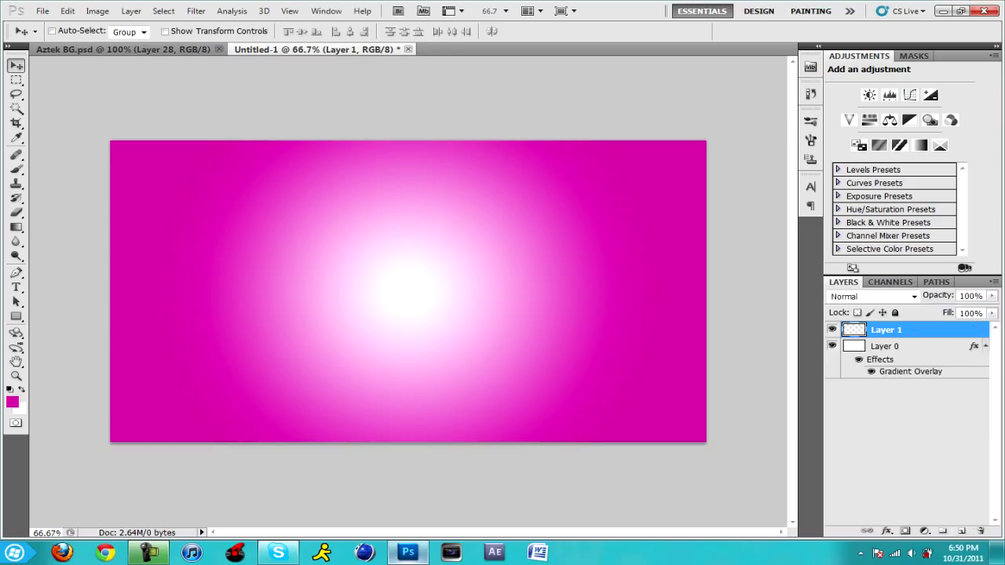
click(67, 11)
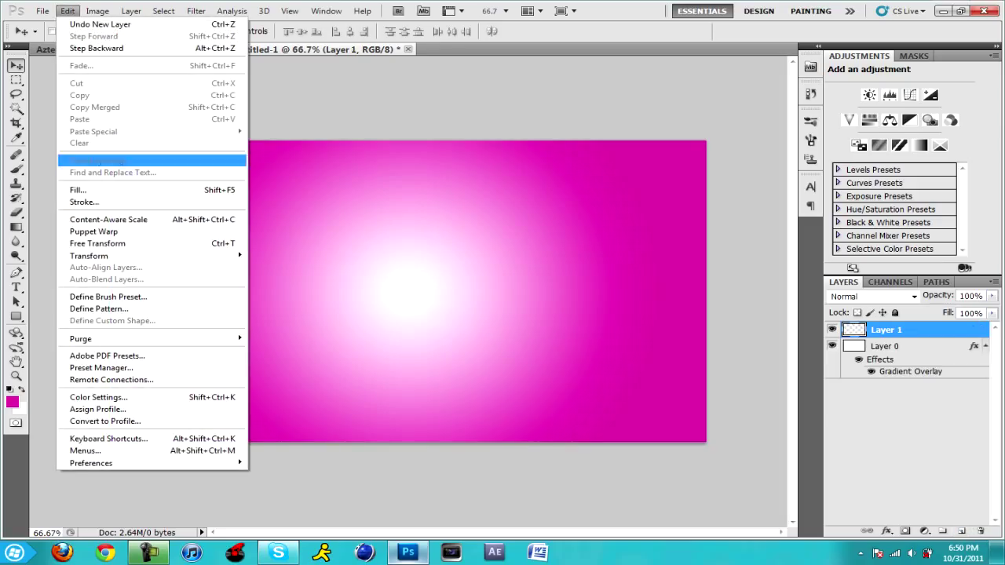
click(77, 190)
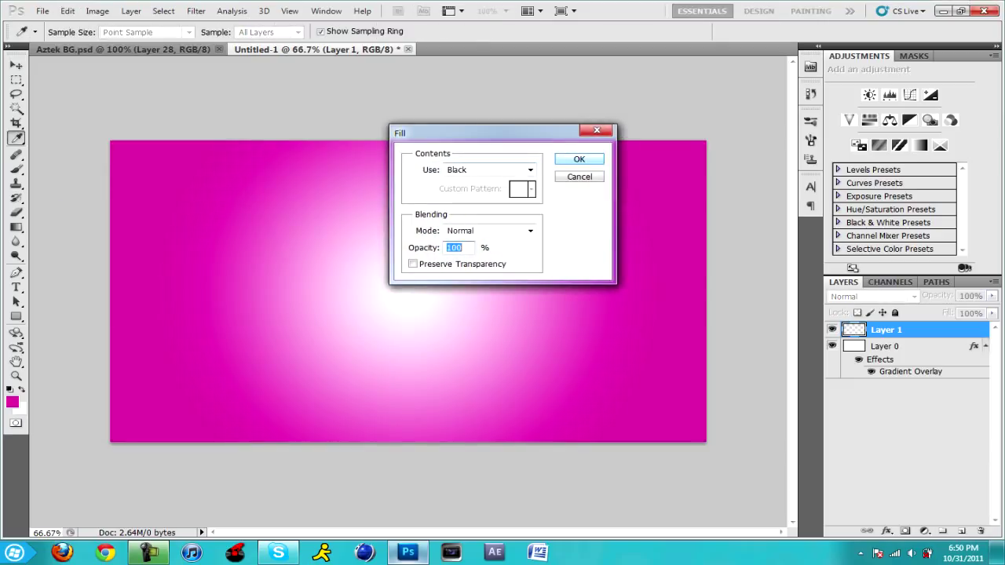
key(Return)
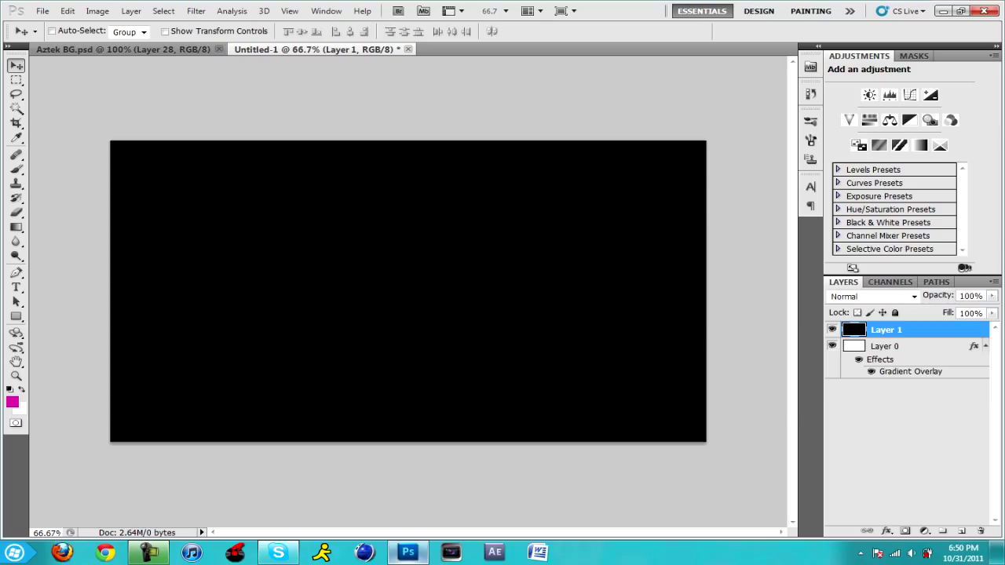
Add a Pattern Overlay to Layer 1 and replace the current patterns with the Chemical-fx-Patterns set.
double_click(931, 330)
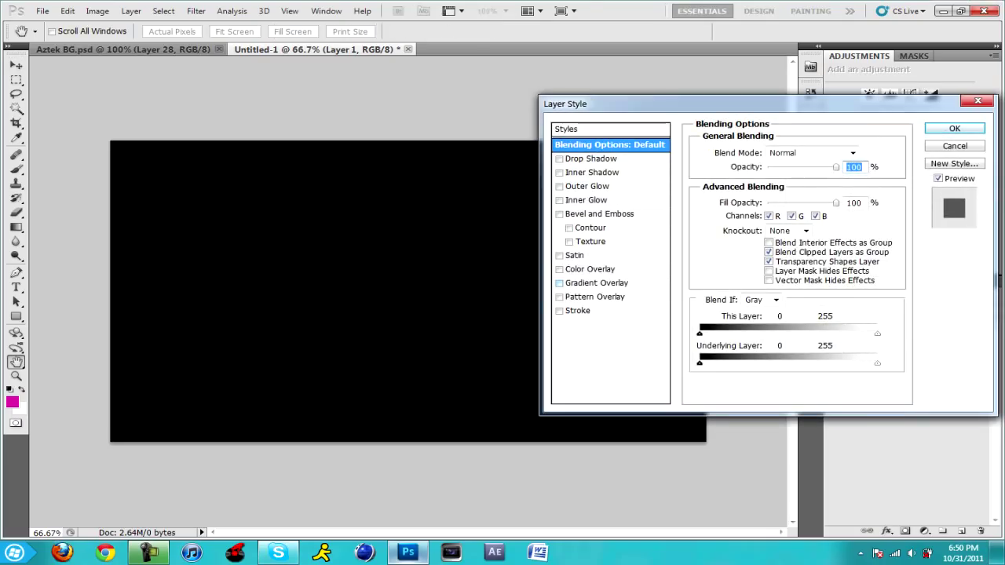
click(595, 297)
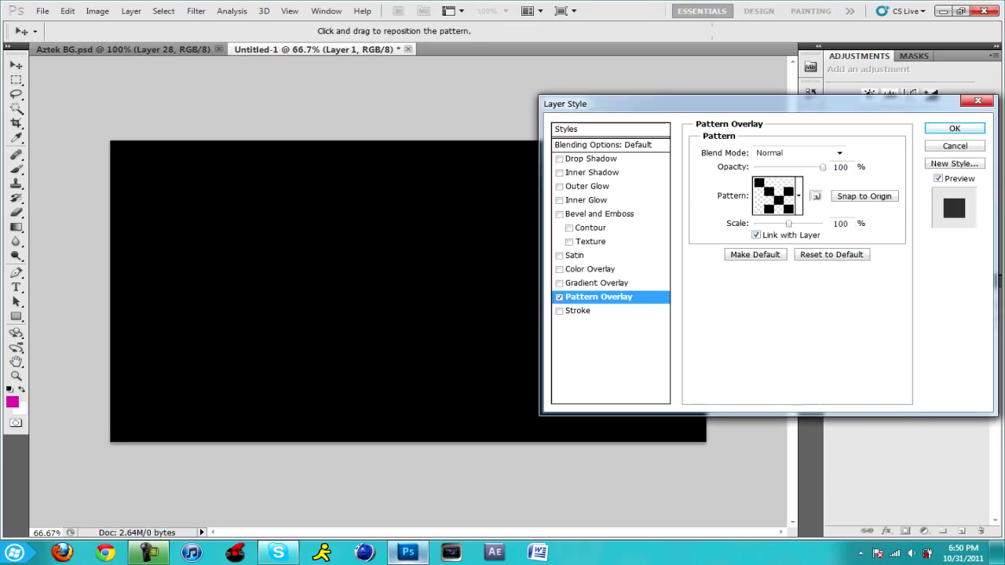
click(799, 195)
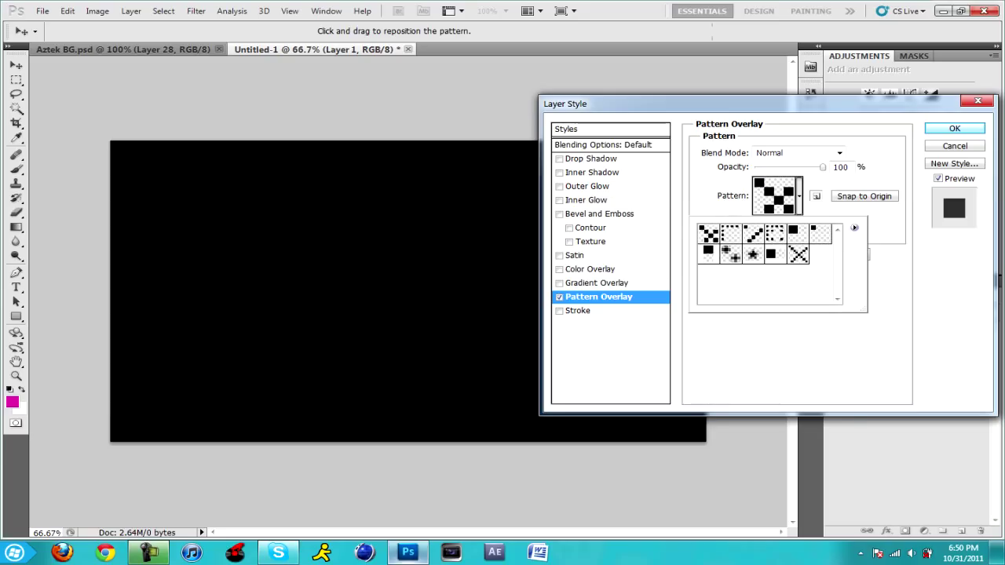
click(854, 228)
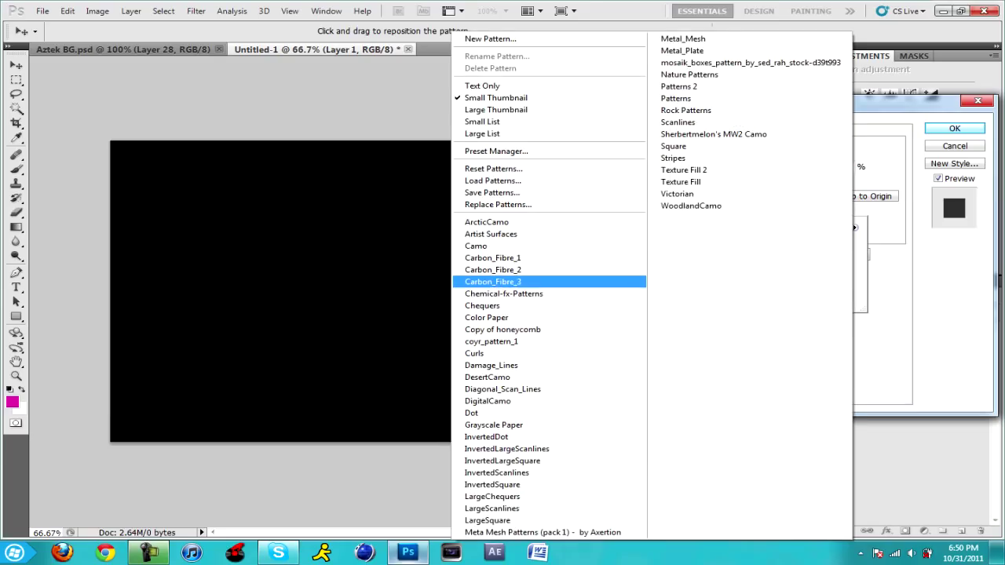
click(504, 293)
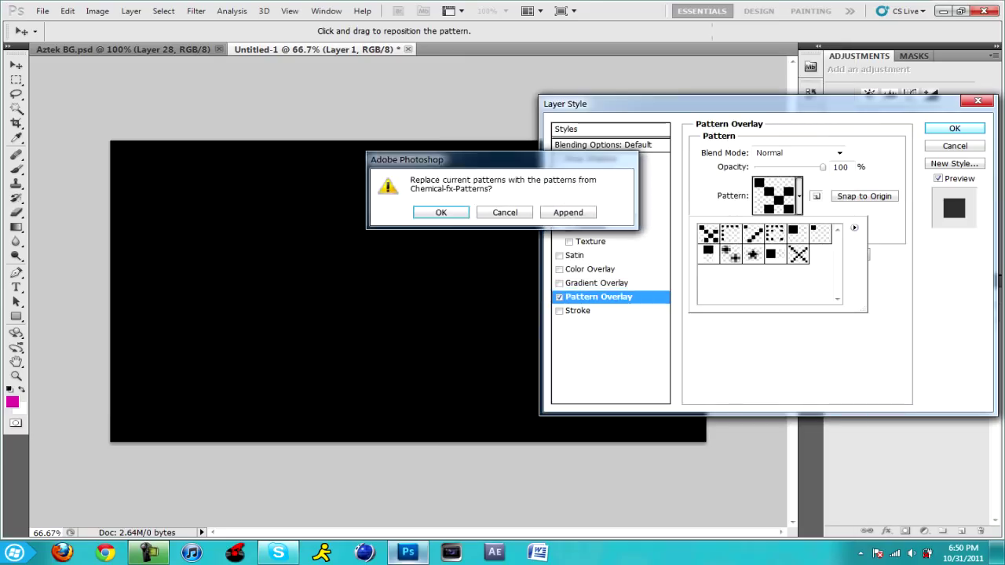
click(442, 211)
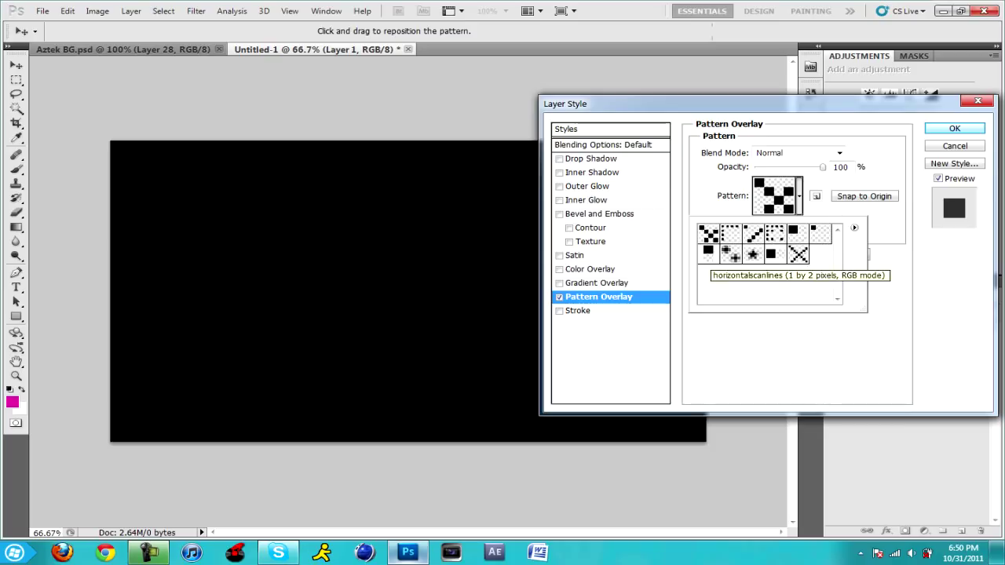
Choose the horizontalscanlines pattern with Overlay blend mode for Layer 1's Pattern Overlay and apply the layer style.
click(708, 255)
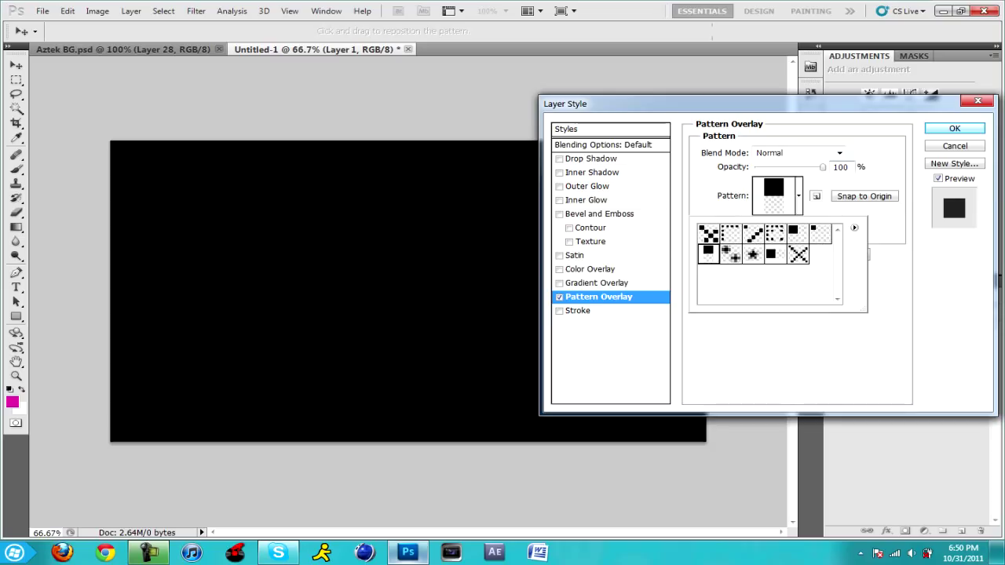
click(798, 197)
click(838, 154)
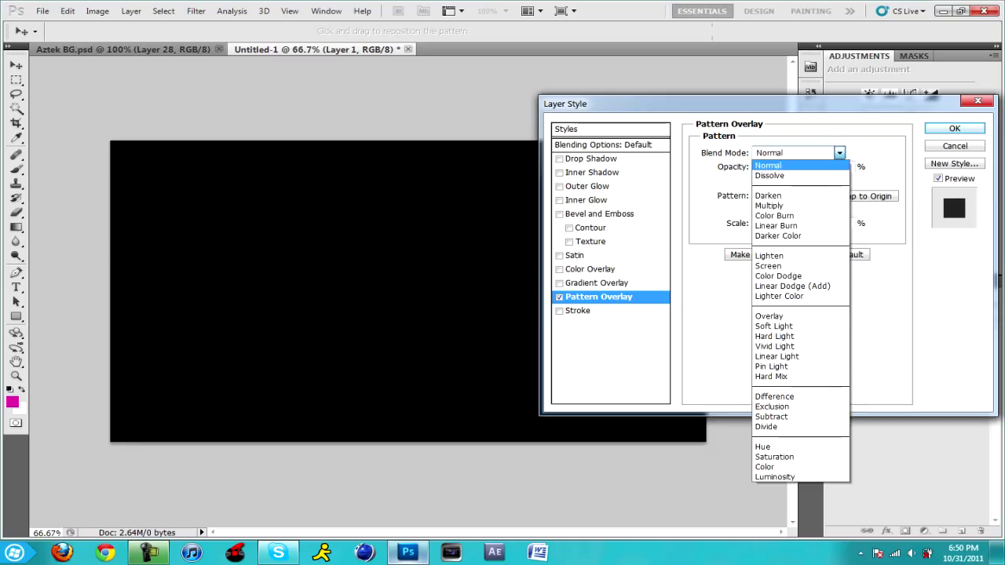
key(Return)
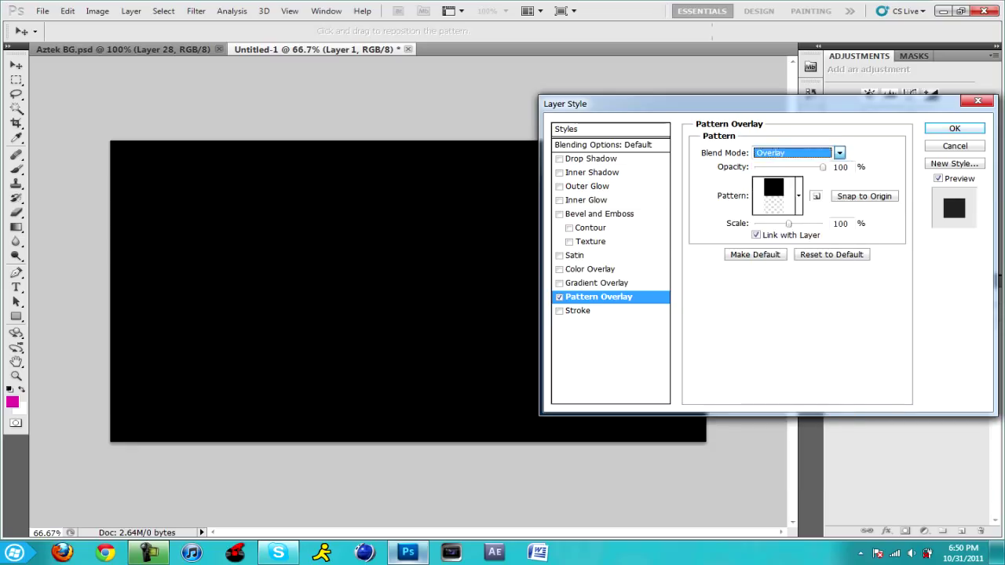
key(Return)
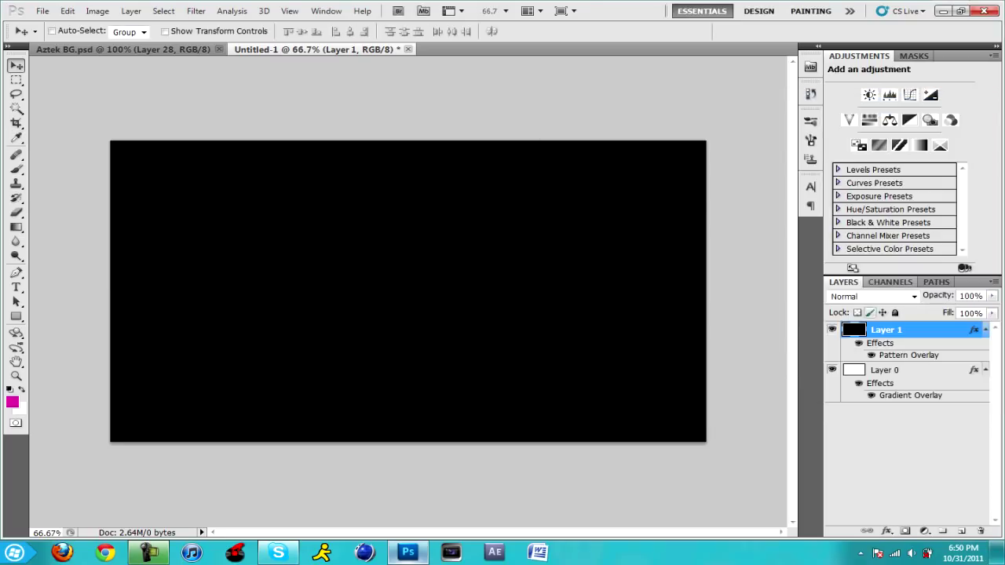
Collapse Layer 1's effects list, set the layer's blend mode to Screen, and deselect it.
click(986, 330)
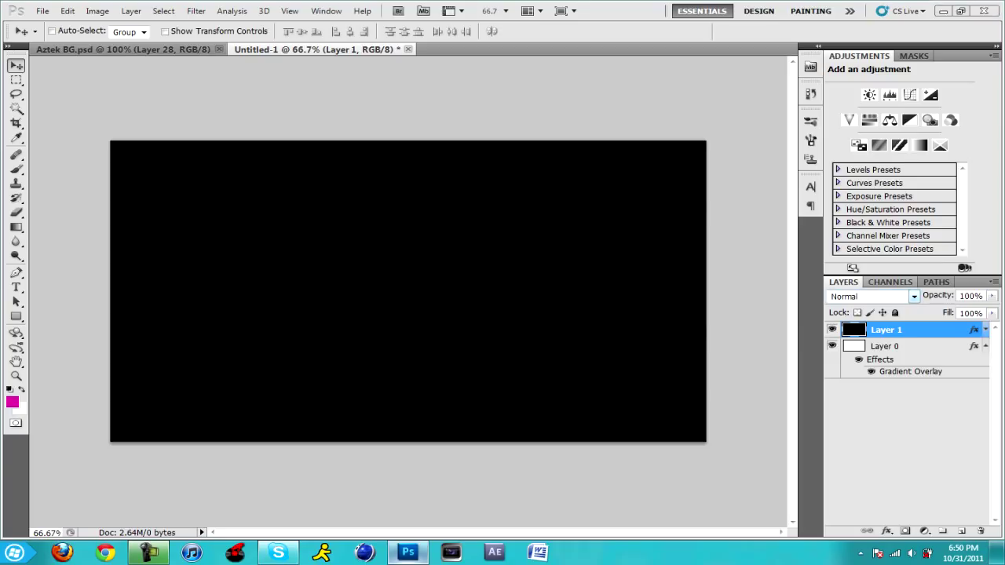
click(914, 296)
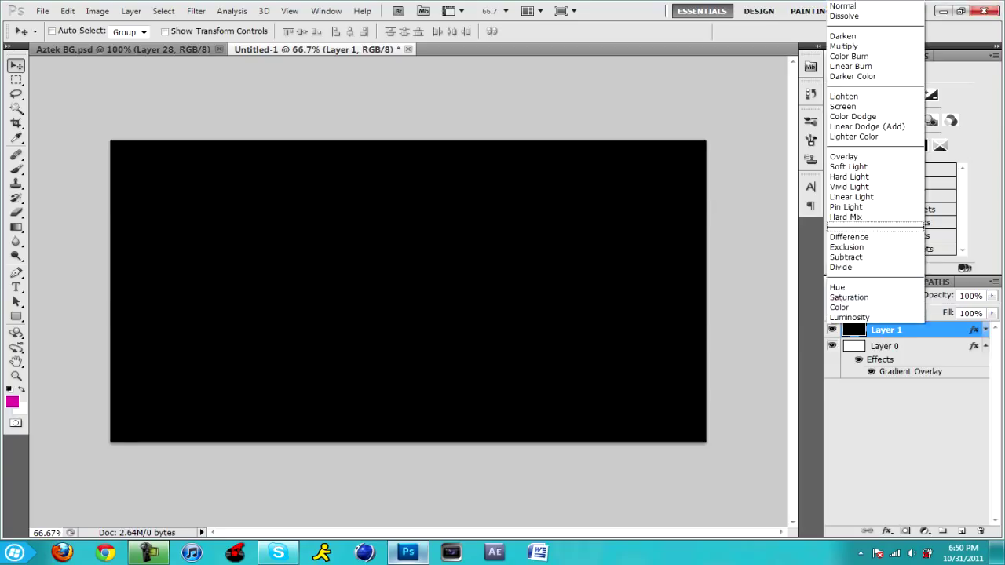
click(843, 107)
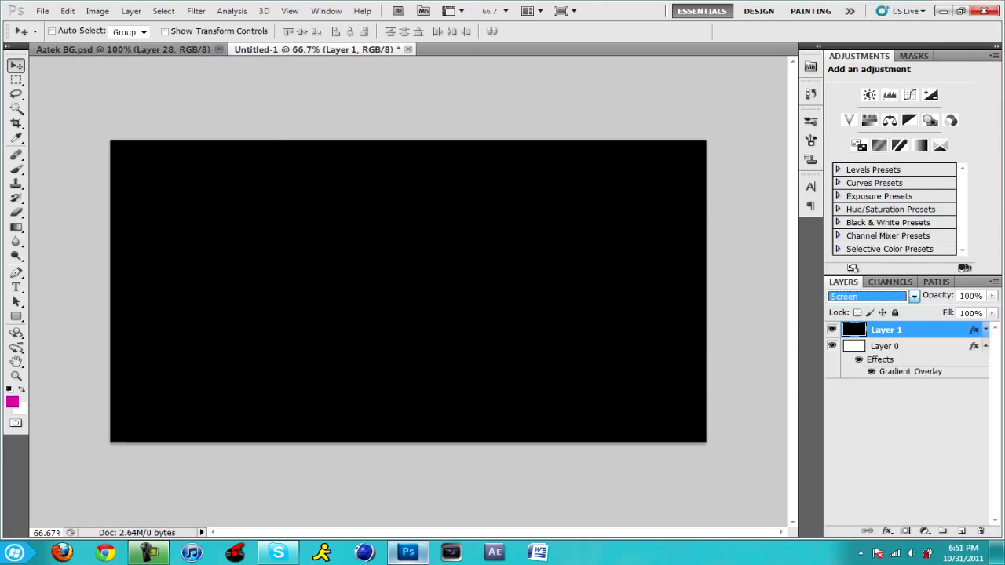
click(903, 428)
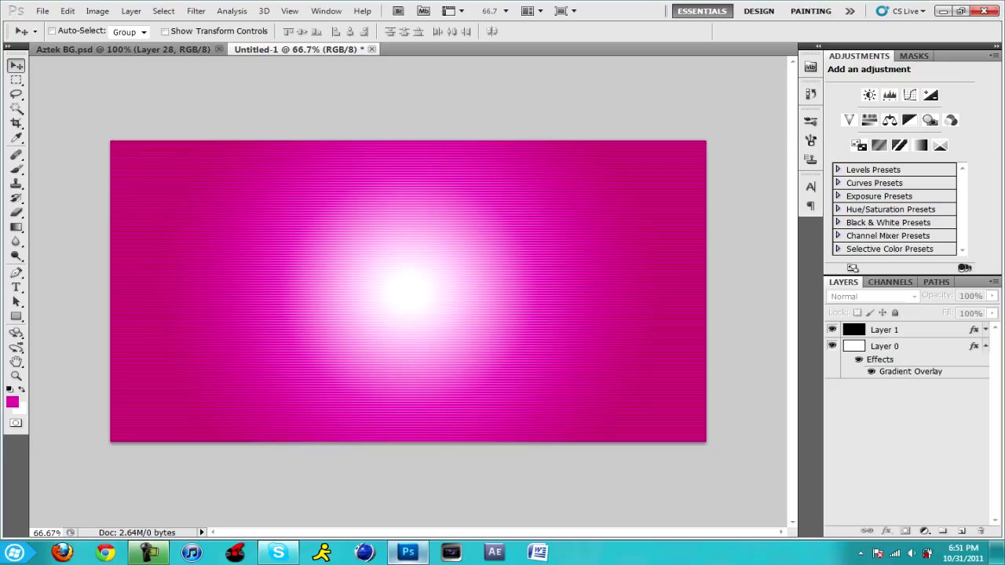
key(t)
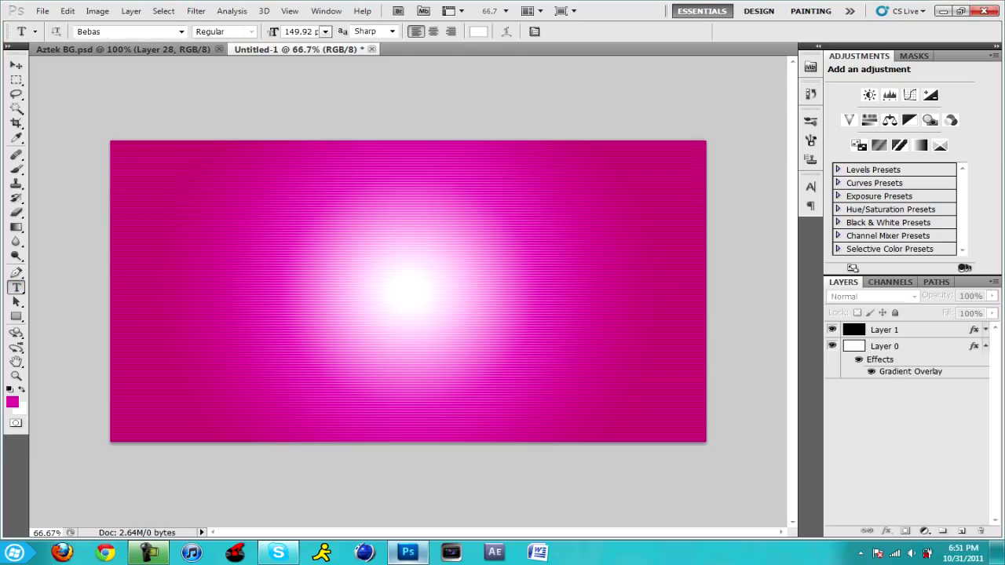
click(274, 302)
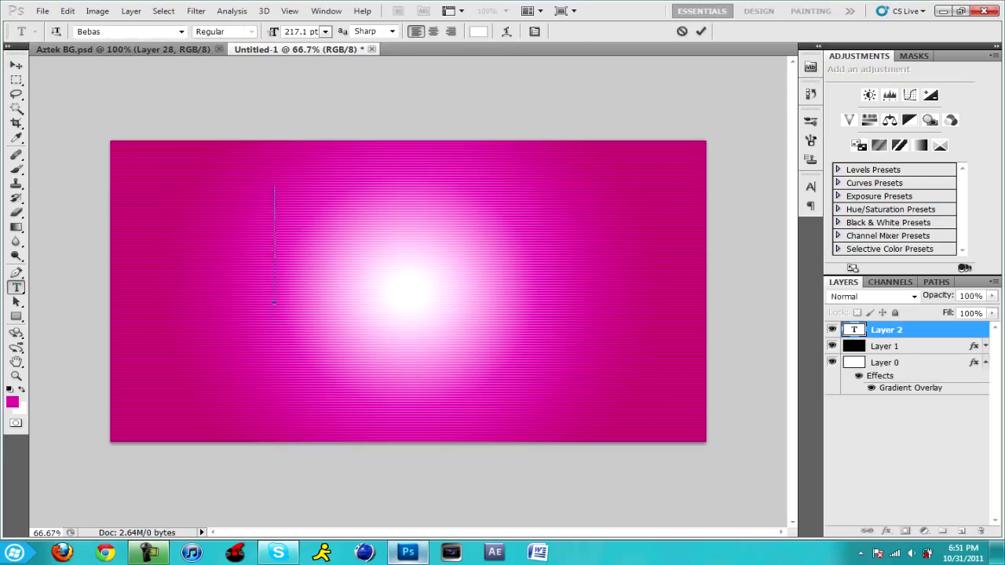
key(Escape)
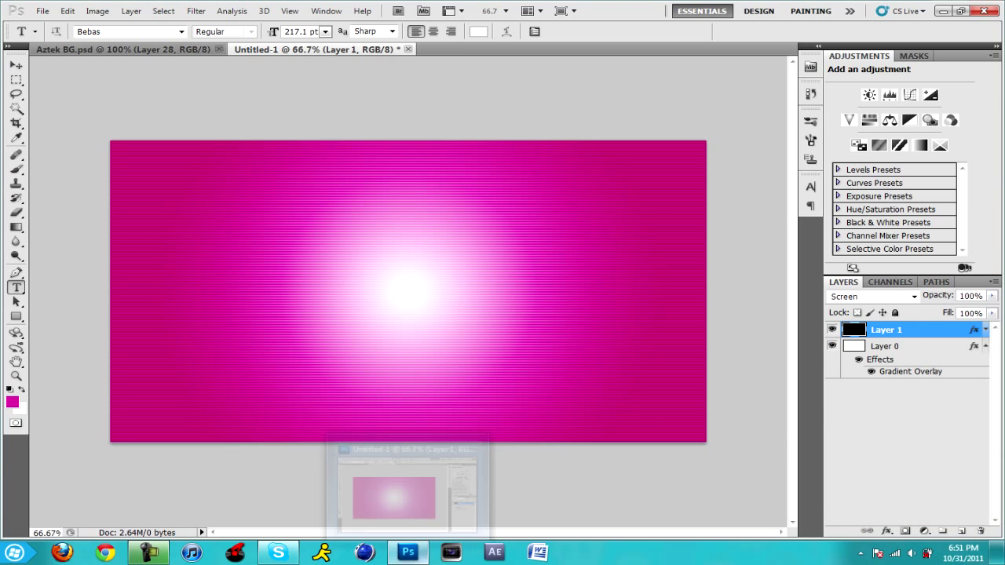
Place the ZeRoo0002 image centred in the document and move its layer between Layer 1 and Layer 0.
click(408, 553)
drag(234, 93, 408, 292)
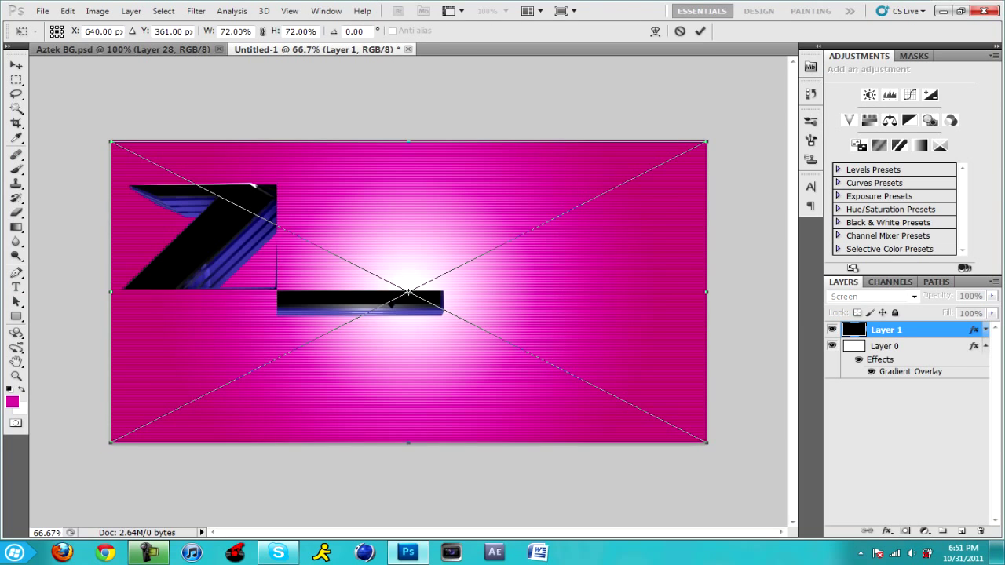
key(Return)
drag(898, 330, 898, 353)
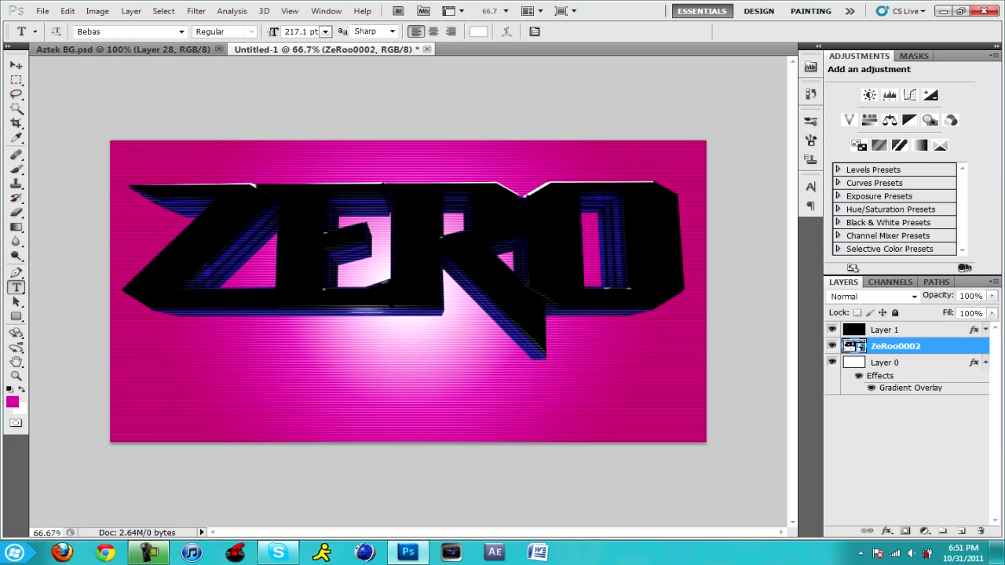
click(467, 281)
drag(922, 346, 979, 529)
drag(911, 529, 981, 531)
Add a Hue/Saturation adjustment layer above ZeRoo0002 and clip it to that layer.
key(v)
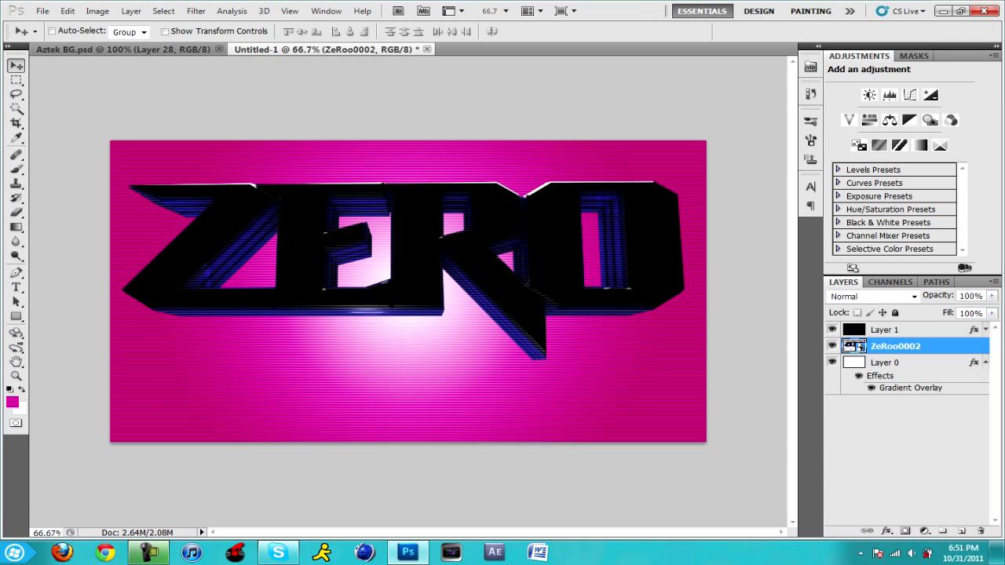
click(925, 531)
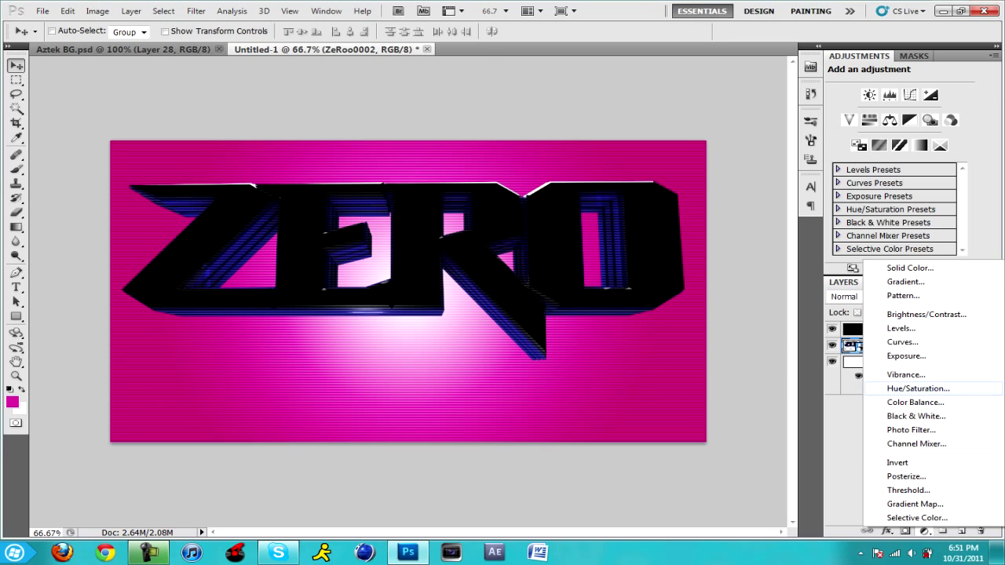
click(918, 388)
right_click(935, 346)
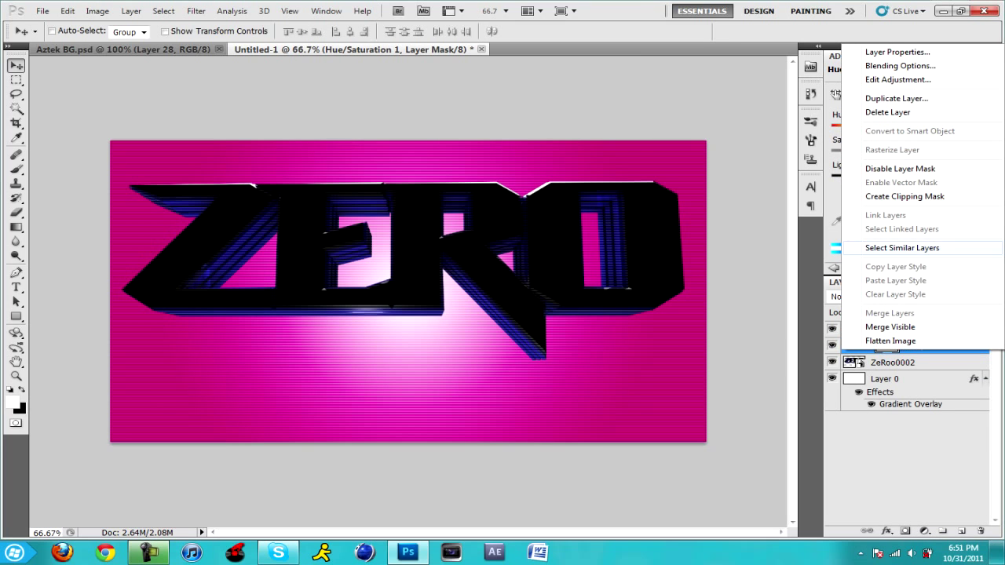
click(888, 134)
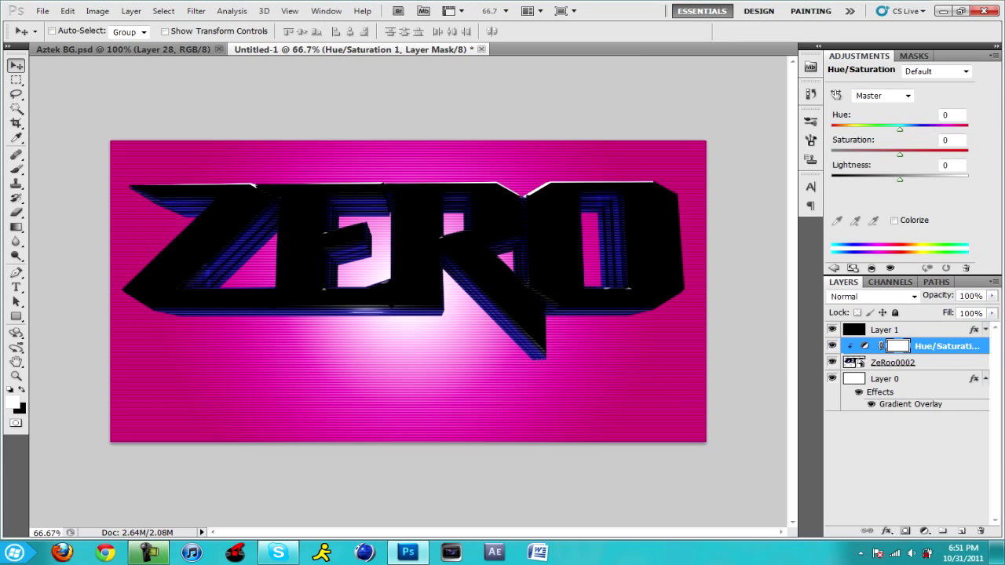
Set the Hue/Saturation adjustment to Hue +92 and Saturation +42 to recolour the ZERO text's blue sides red.
drag(900, 128, 953, 128)
drag(953, 129, 943, 129)
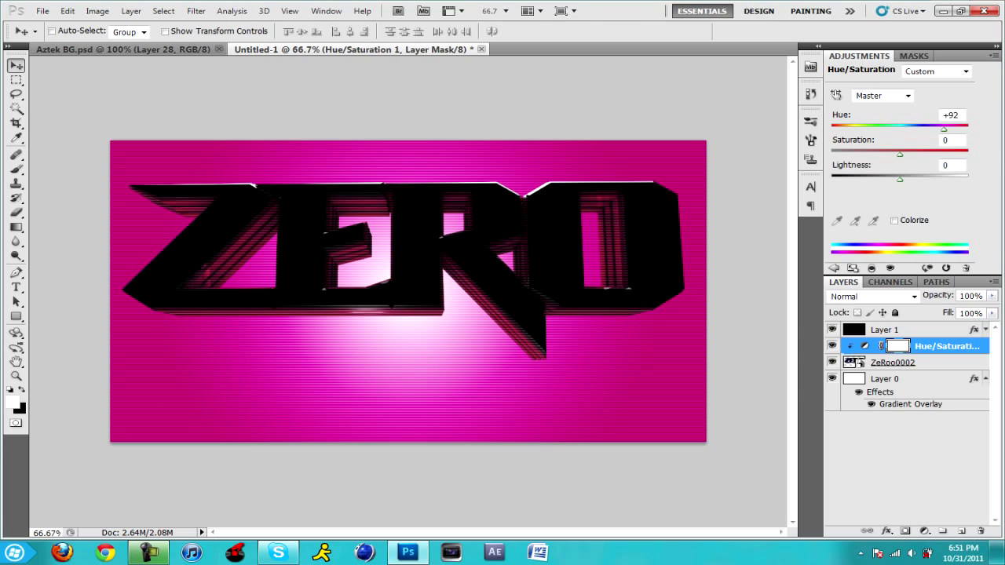
drag(900, 154, 929, 154)
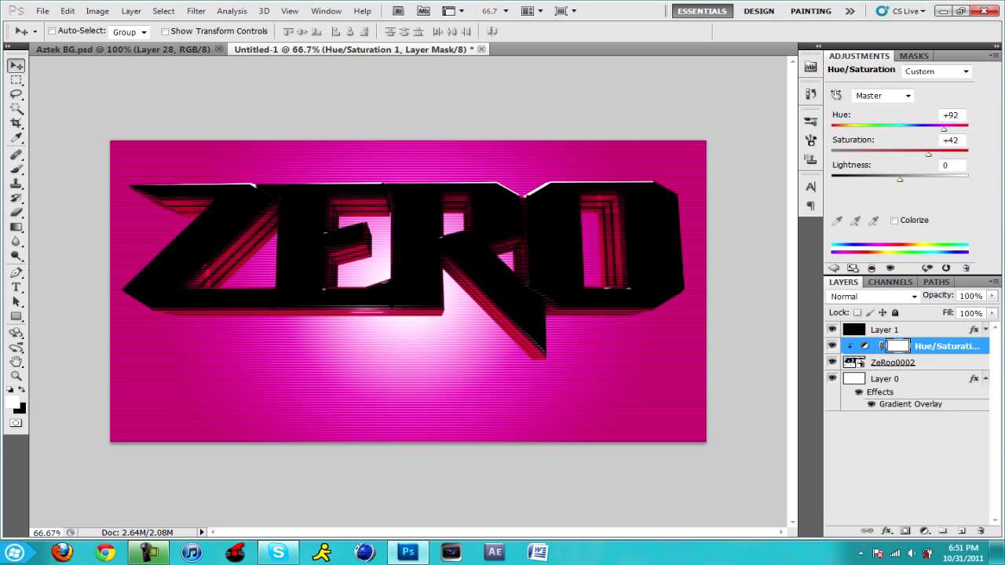
Select the ZeRoo0002 layer and move the ZERO text down to the vertical middle of the canvas.
click(895, 362)
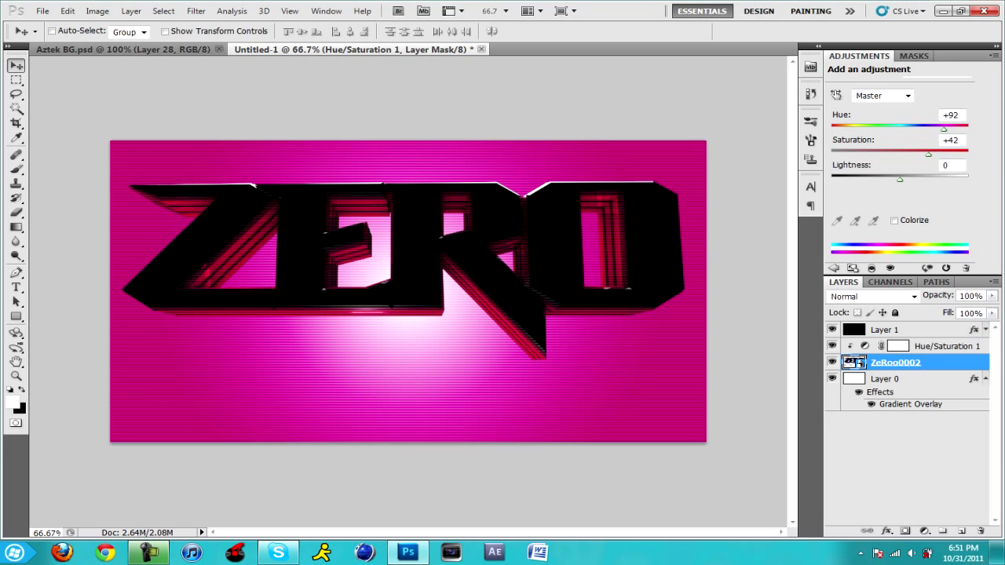
drag(409, 251, 410, 287)
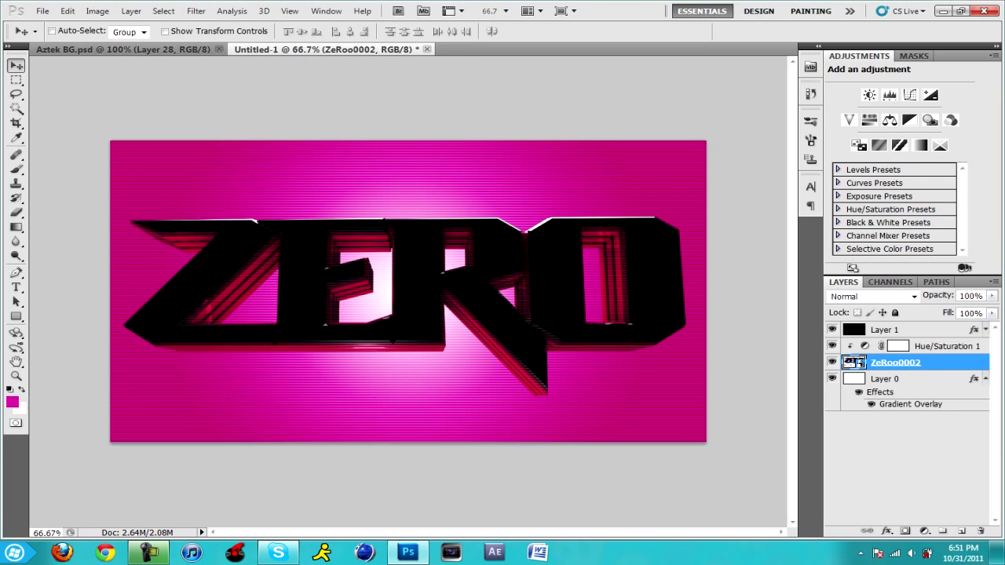